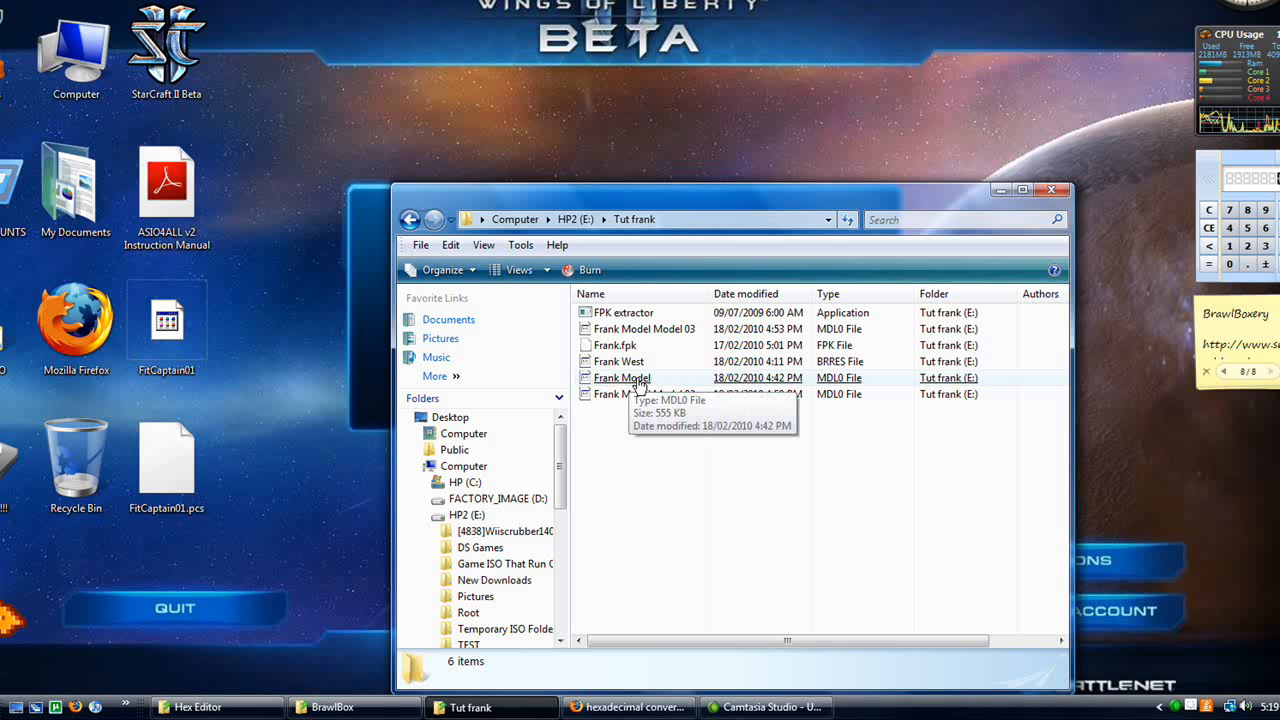
Delete the Frank Model Model 02 and Frank Model Model 03 files from the Tut frank folder.
left_click(715, 398)
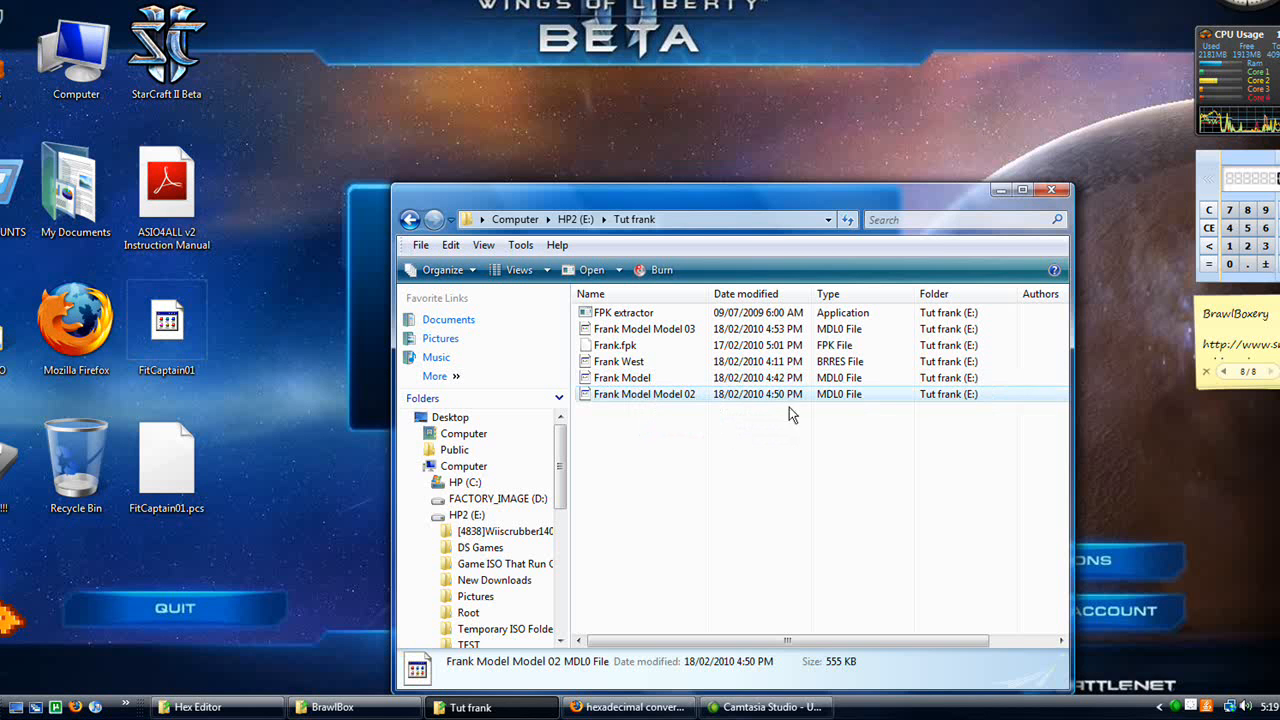
key("Delete")
left_click(704, 355)
right_click(840, 330)
left_click(910, 611)
left_click(694, 352)
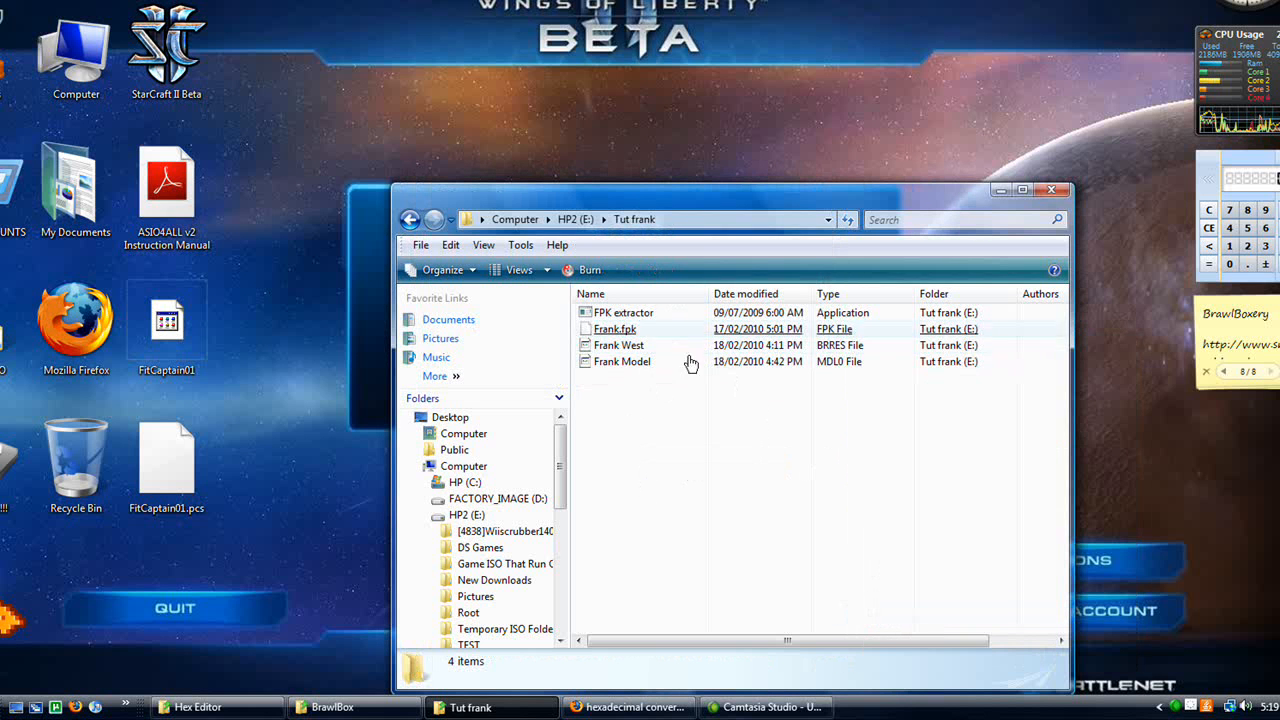
Open the Frank Model MDL0 file in BrawlBox and move its window toward the middle of the desktop.
left_click(795, 346)
left_click(760, 364)
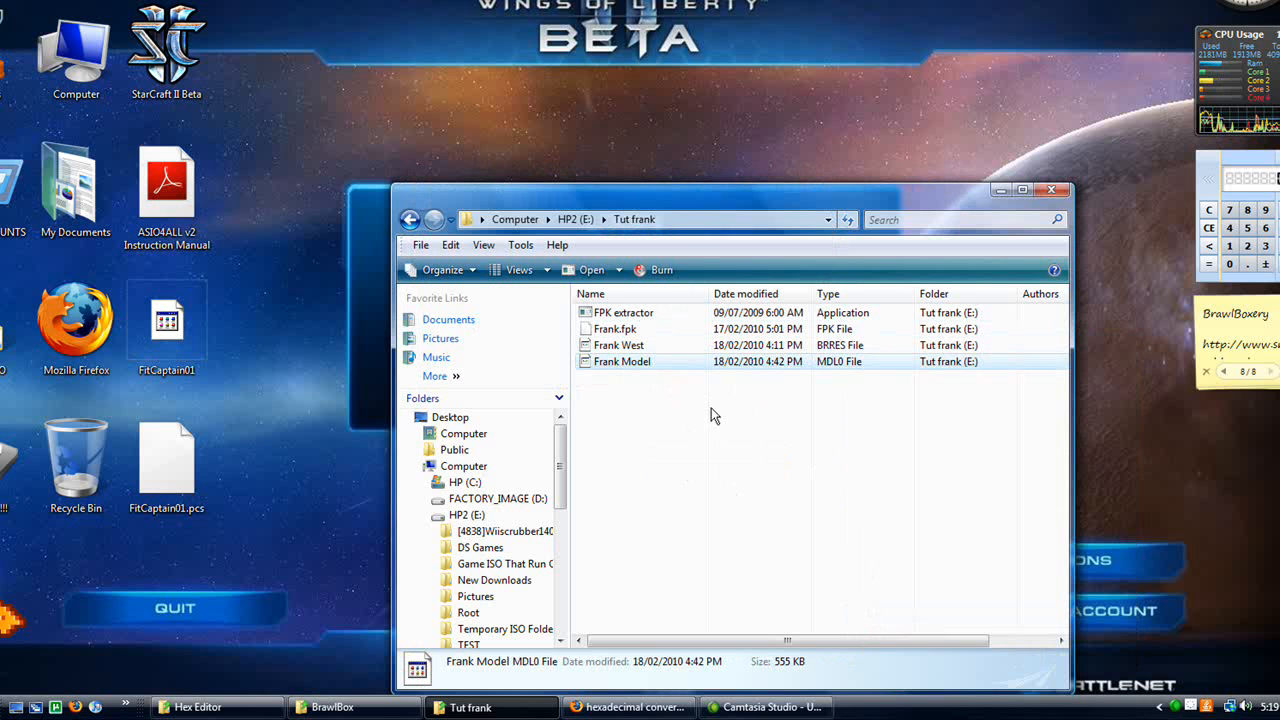
left_click(682, 537)
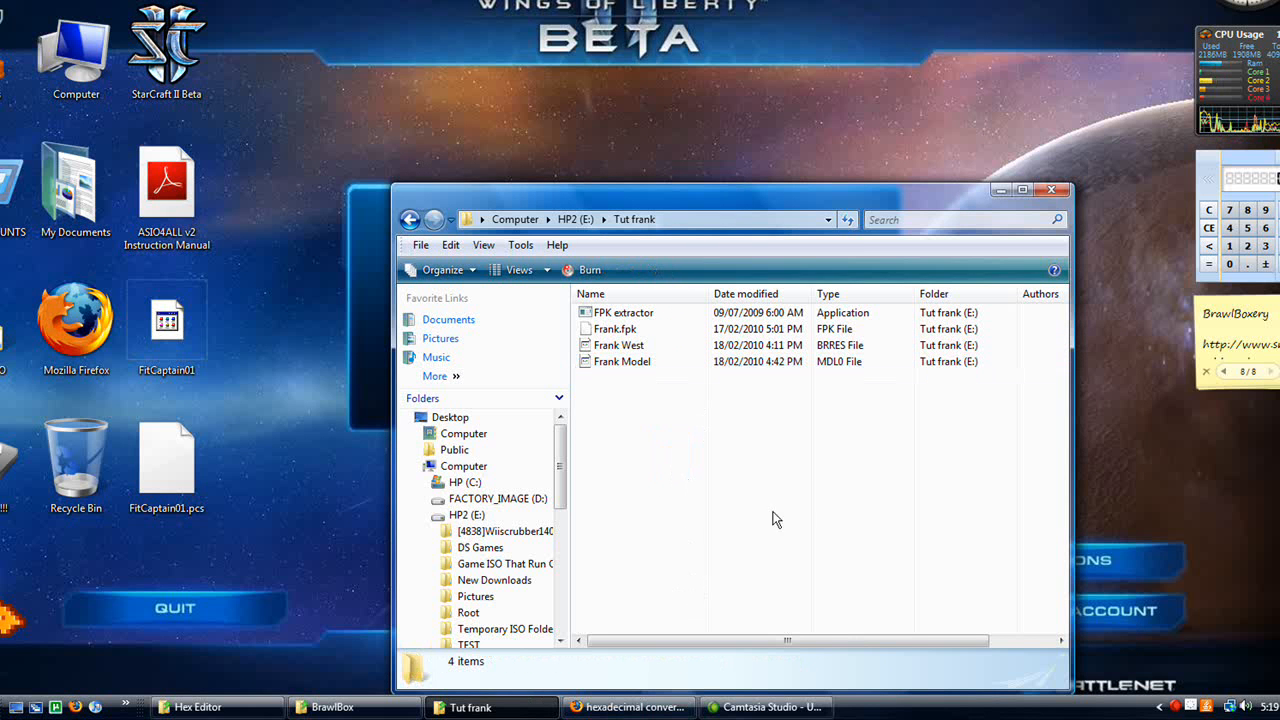
left_click(643, 366)
double_click(645, 367)
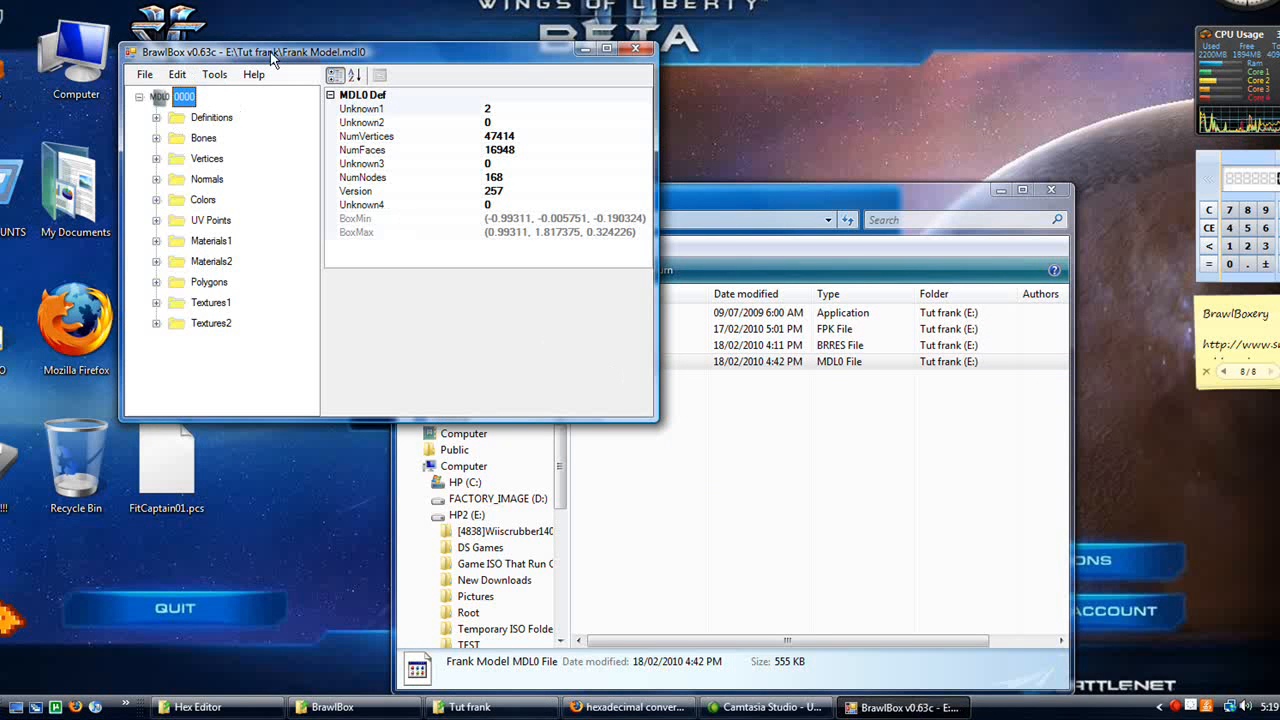
left_click_drag(270, 52, 457, 153)
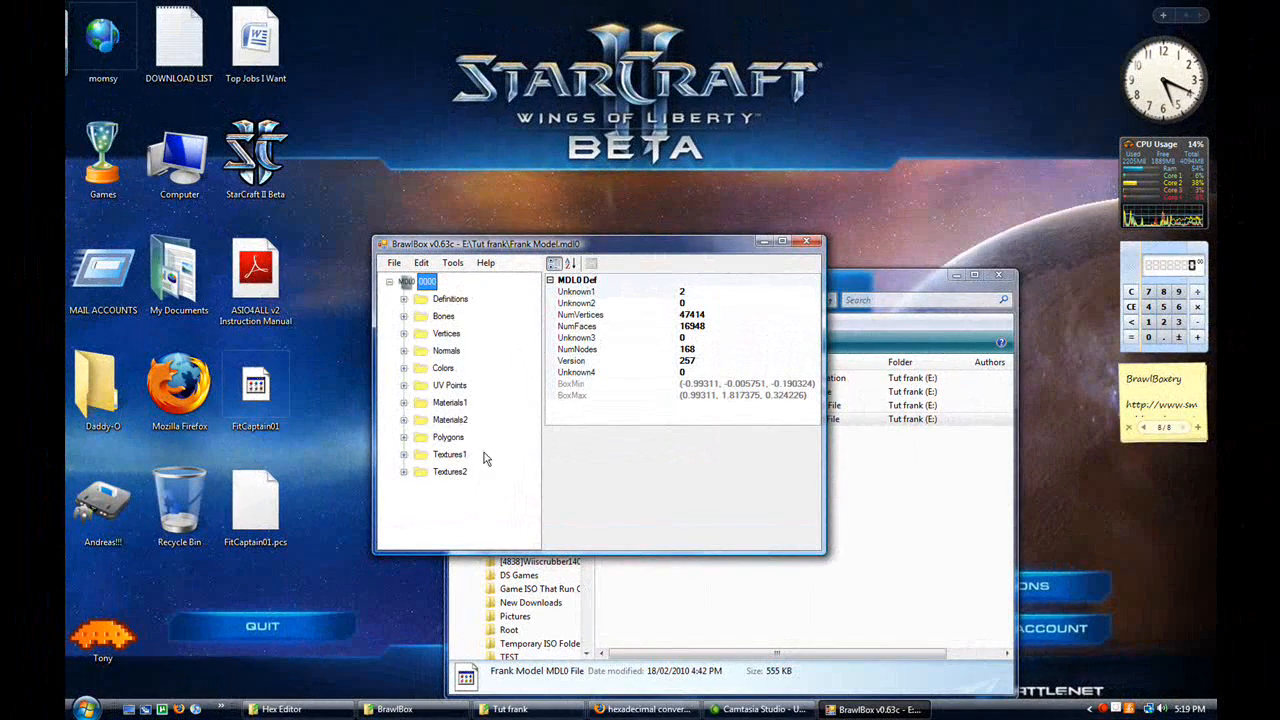
Expand the Materials1 group and examine the offset properties of the fra_tex03 material.
left_click(462, 404)
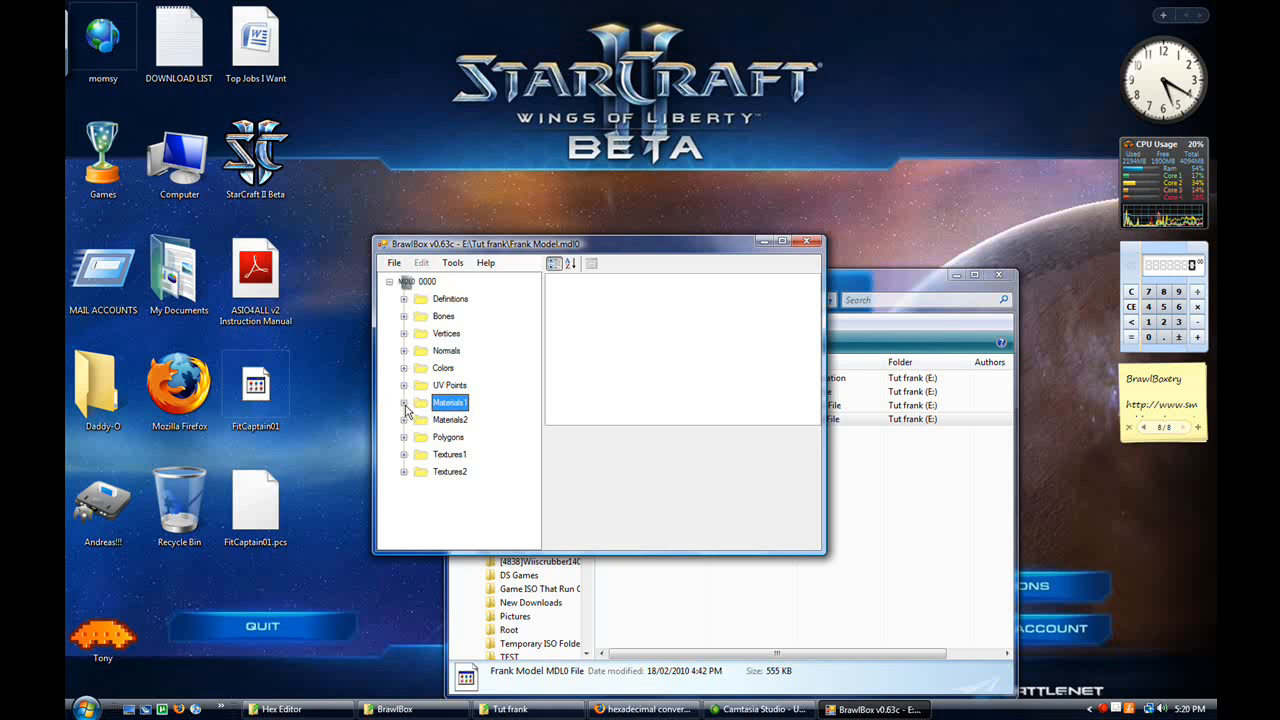
left_click(403, 403)
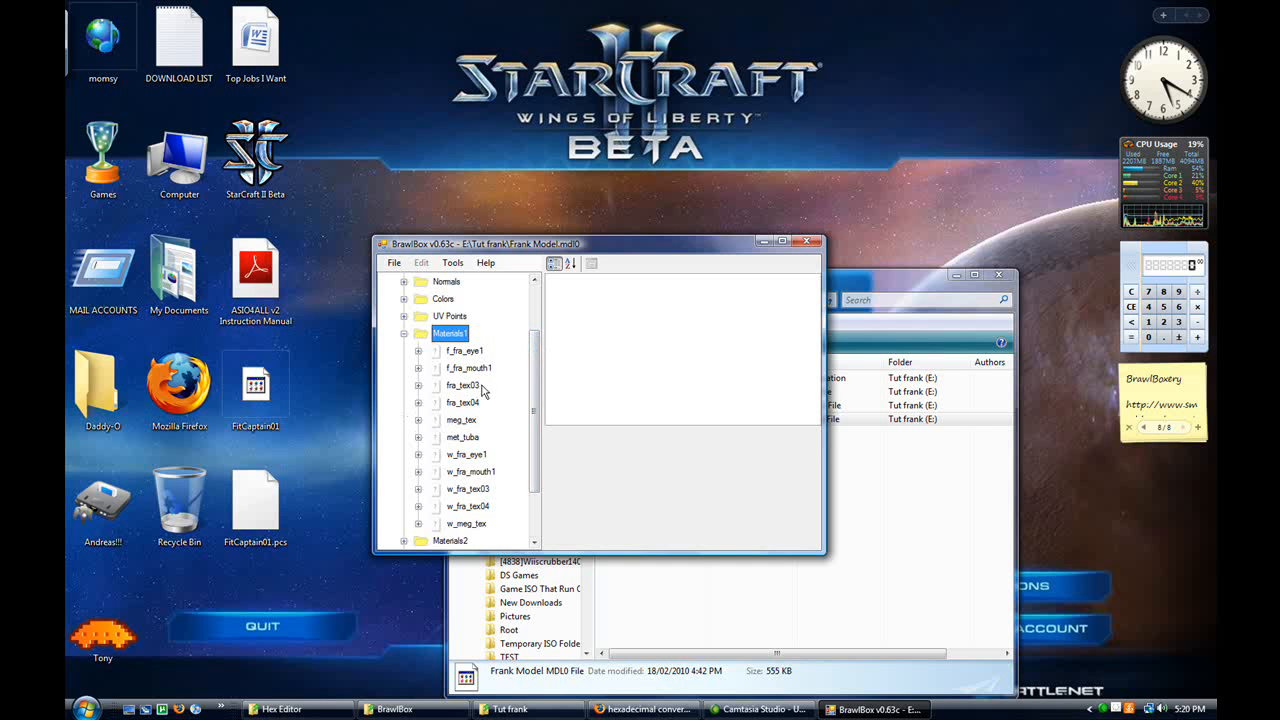
left_click(472, 388)
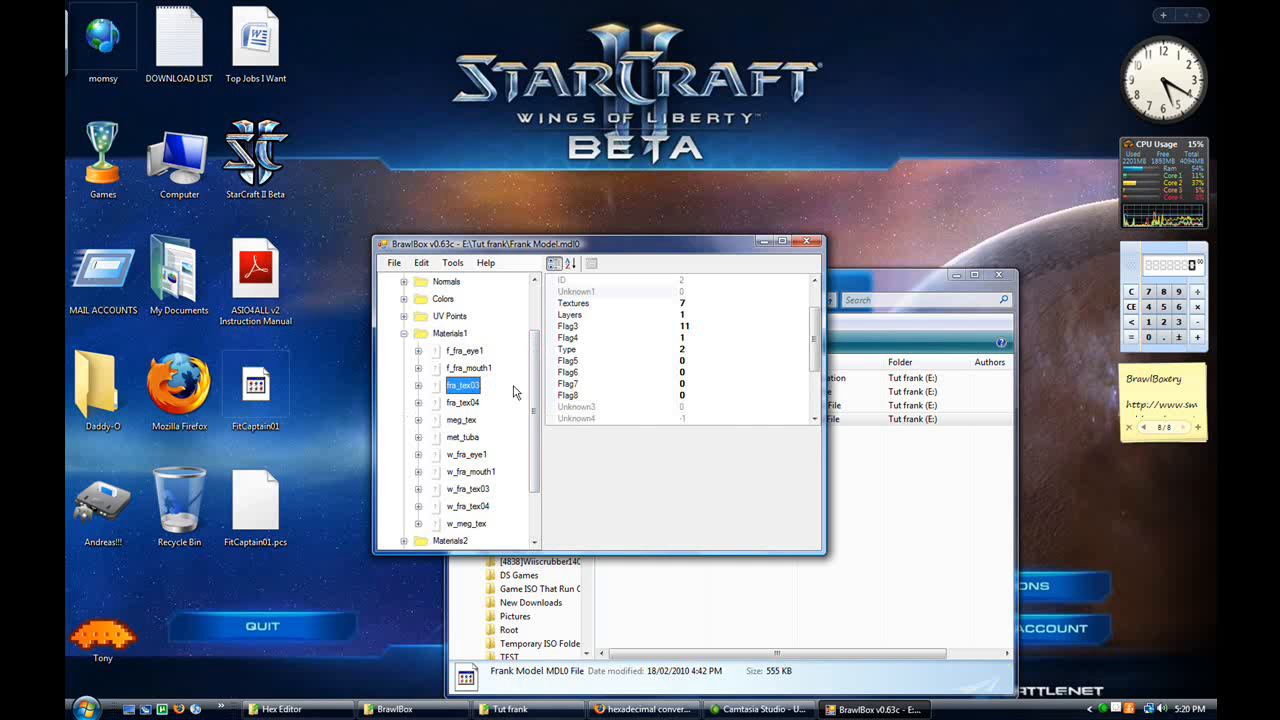
left_click_drag(816, 330, 816, 378)
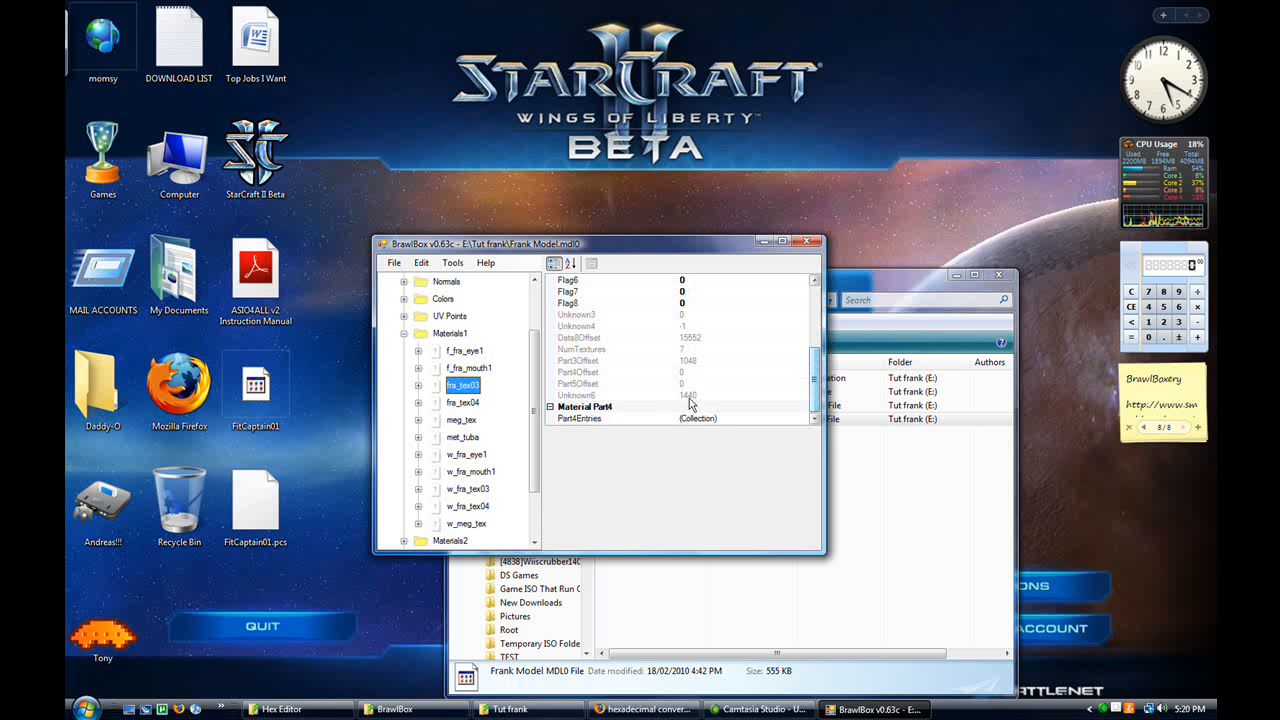
left_click(594, 397)
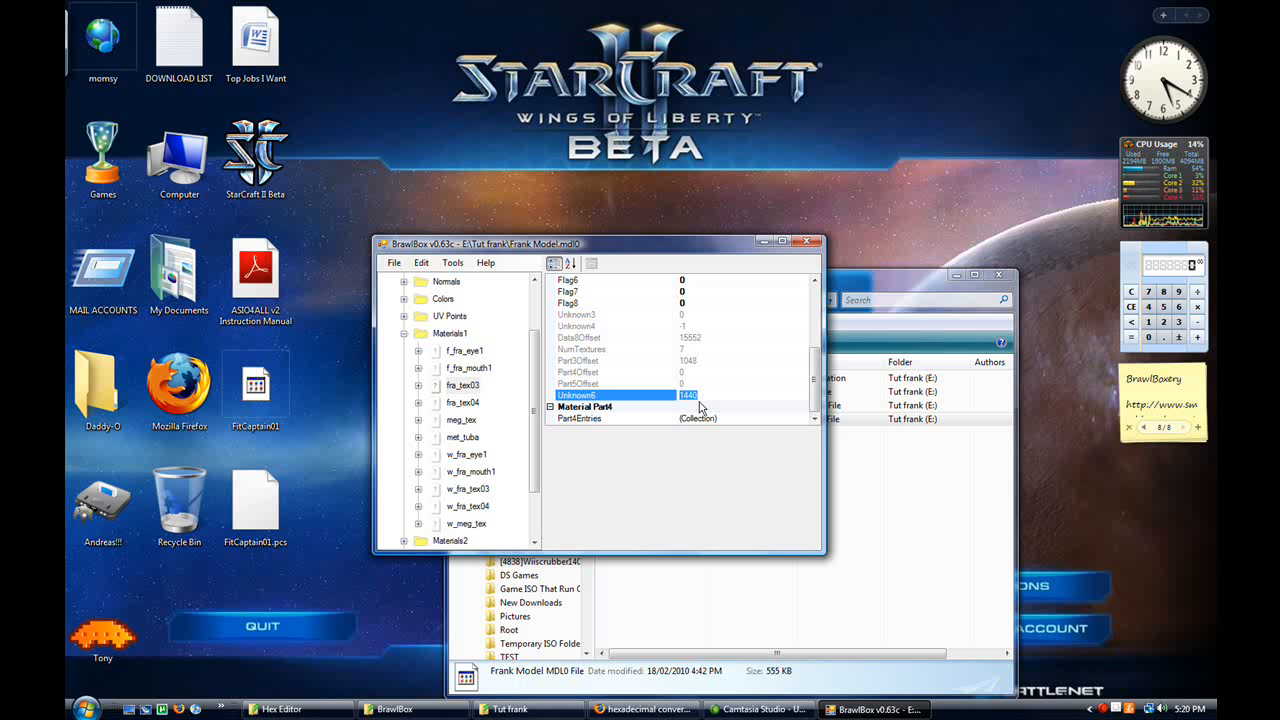
left_click(708, 404)
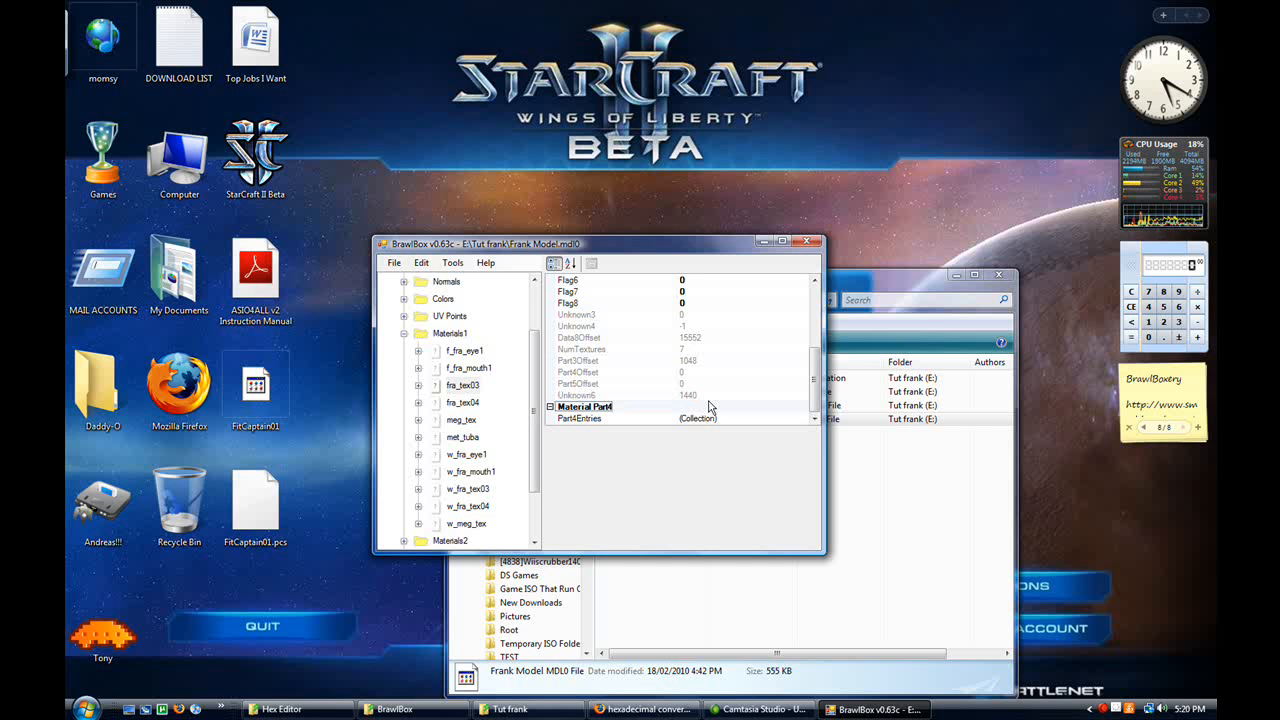
left_click(694, 384)
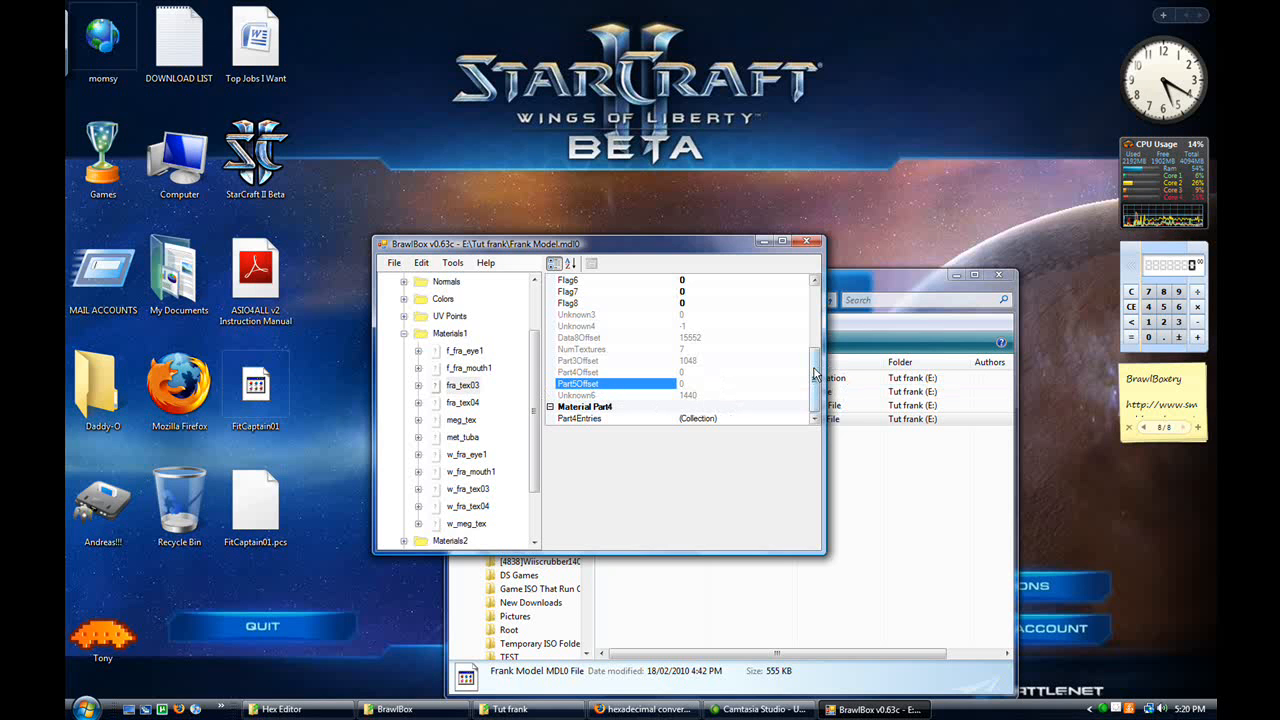
scroll(814, 373, "up", 4)
Compare the properties of fra_tex03 with those of f_fra_eye1, f_fra_mouth1 and fra_tex04.
left_click(465, 388)
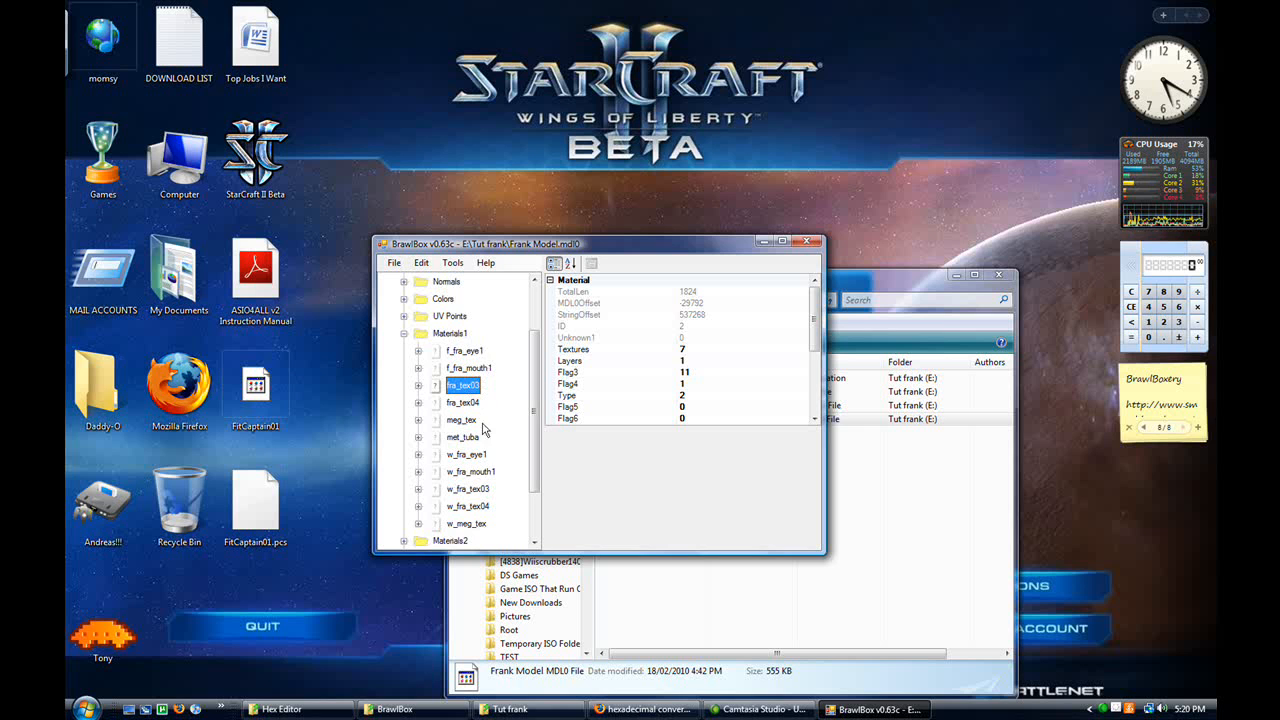
left_click(477, 354)
left_click(473, 367)
left_click(463, 383)
left_click(462, 402)
left_click(463, 385)
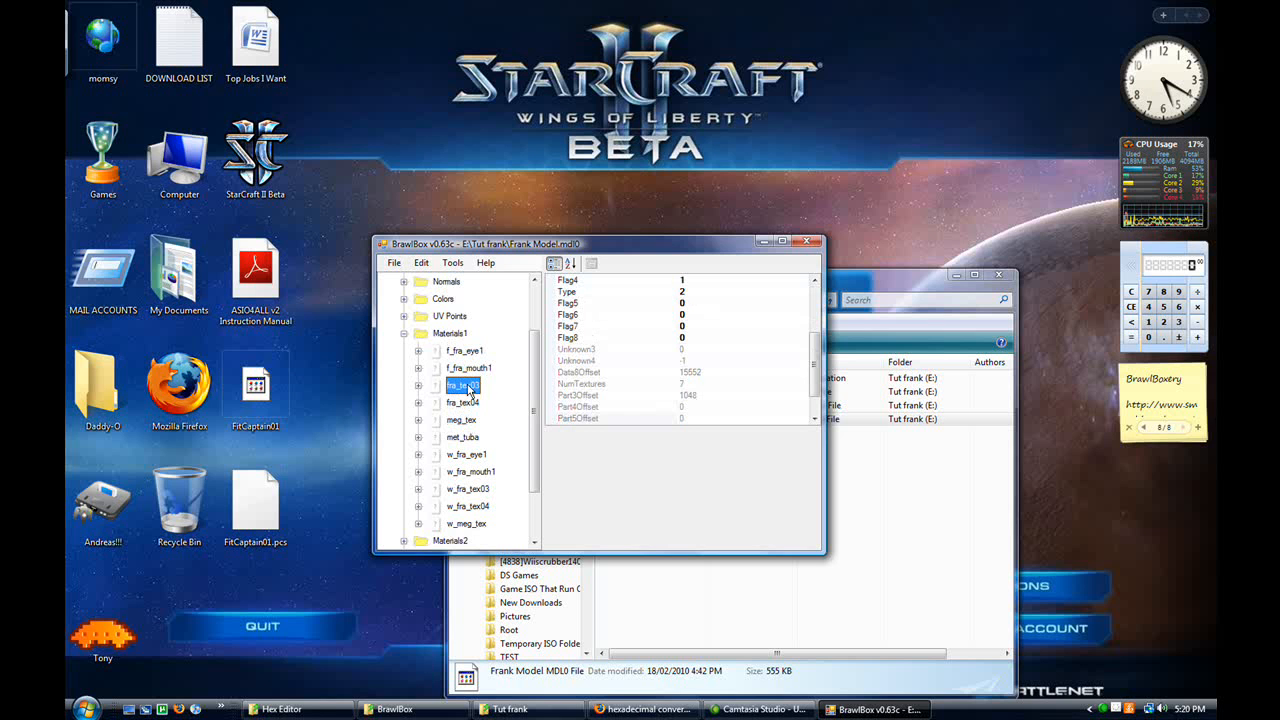
left_click_drag(817, 365, 815, 315)
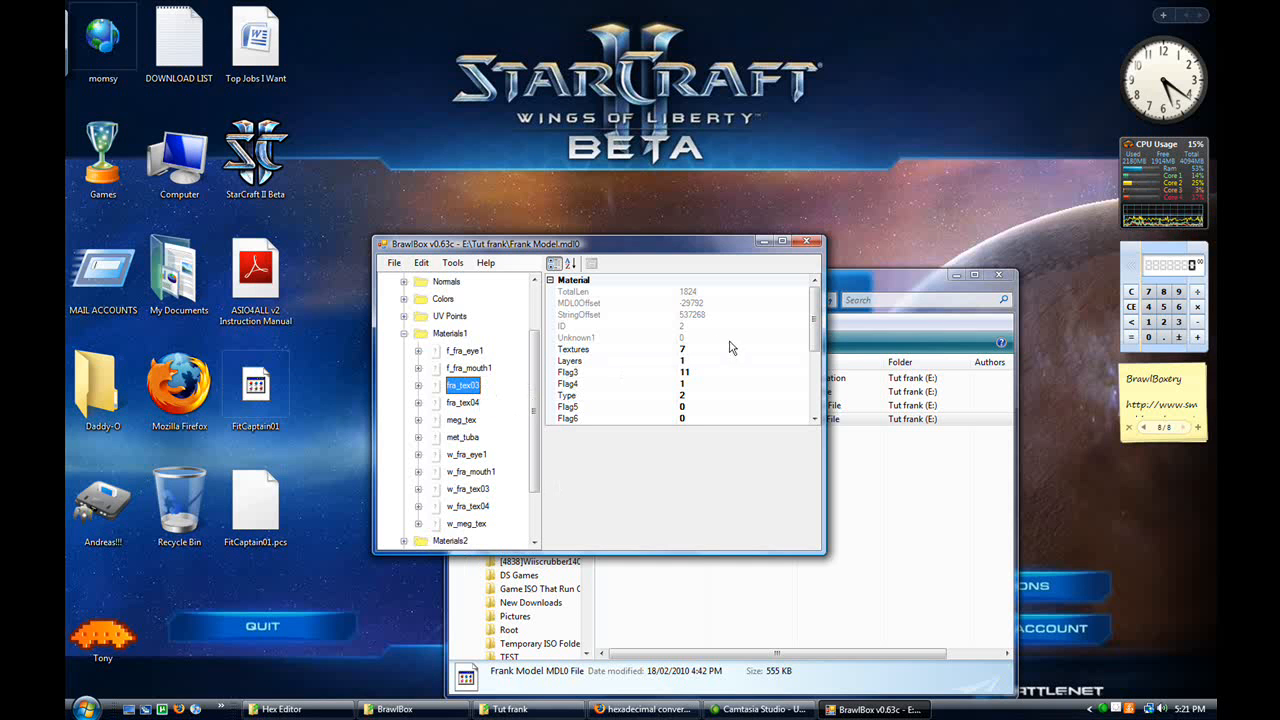
Read the MDL0Offset of the fra_tex03 material, then close BrawlBox.
left_click(704, 303)
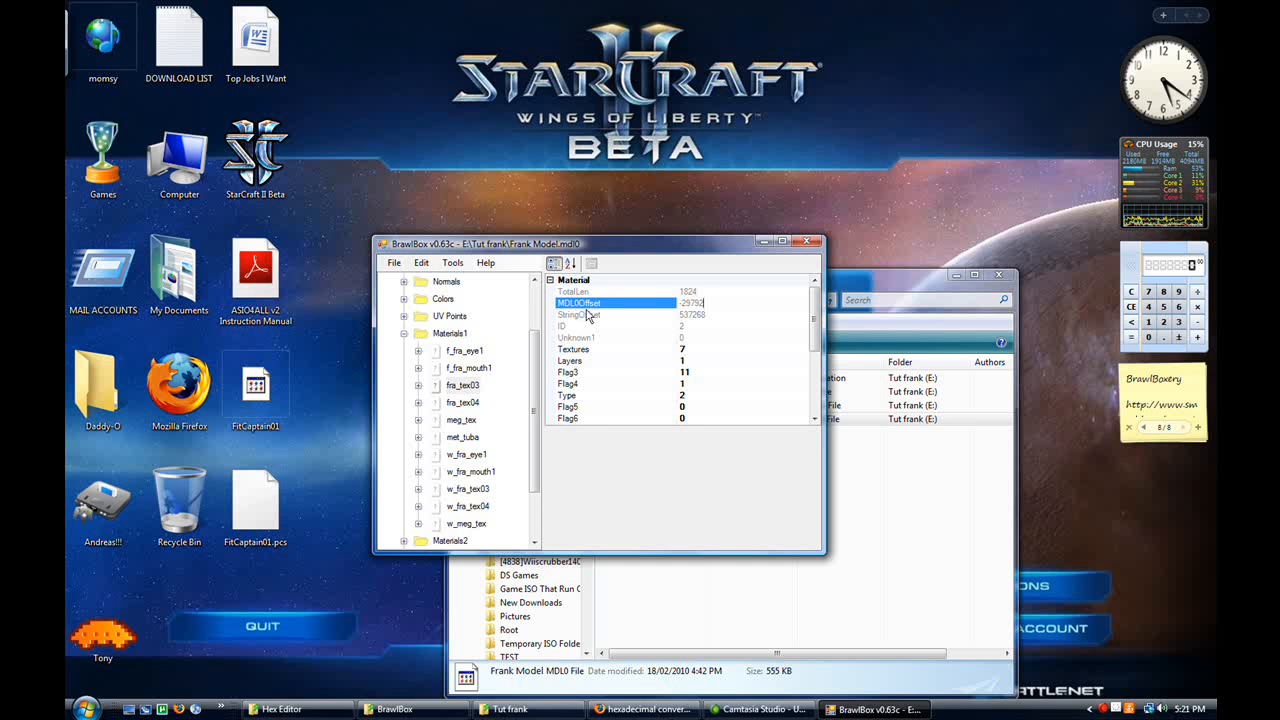
left_click_drag(690, 298, 684, 305)
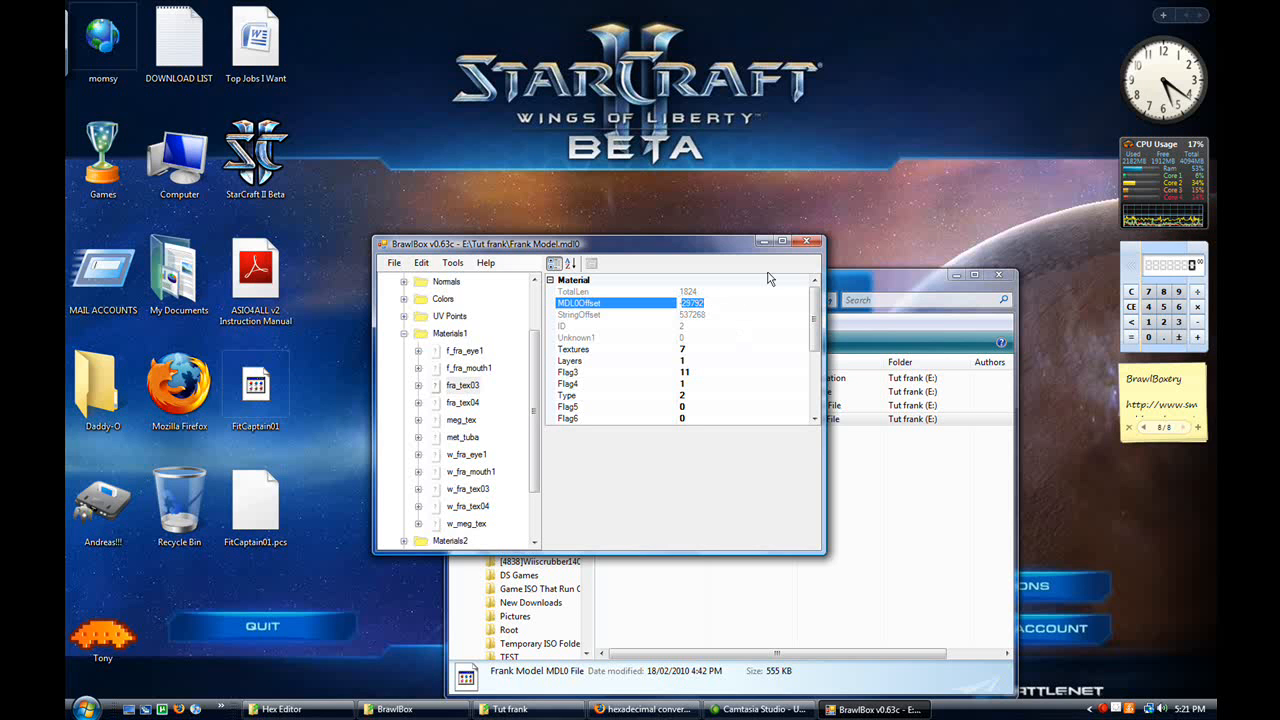
left_click(809, 243)
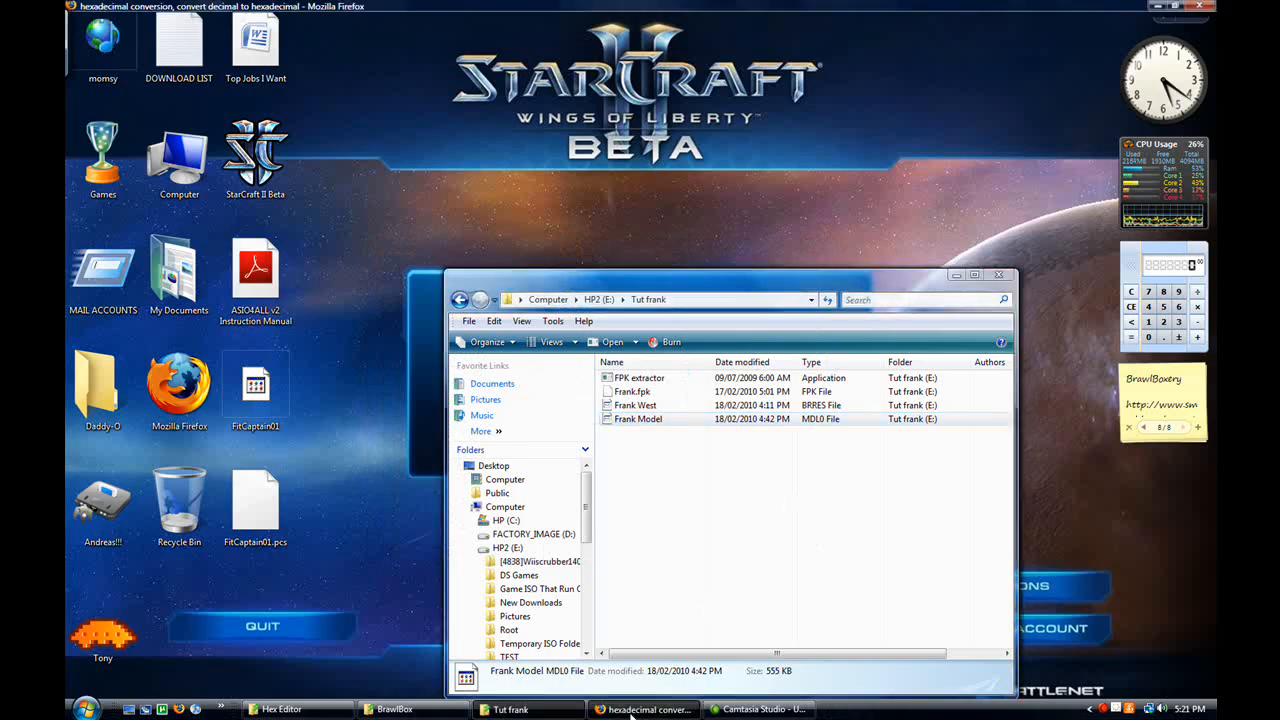
Switch to Firefox, convert decimal 29792 to hexadecimal on the conversion page and select the result.
left_click(645, 709)
left_click(468, 206)
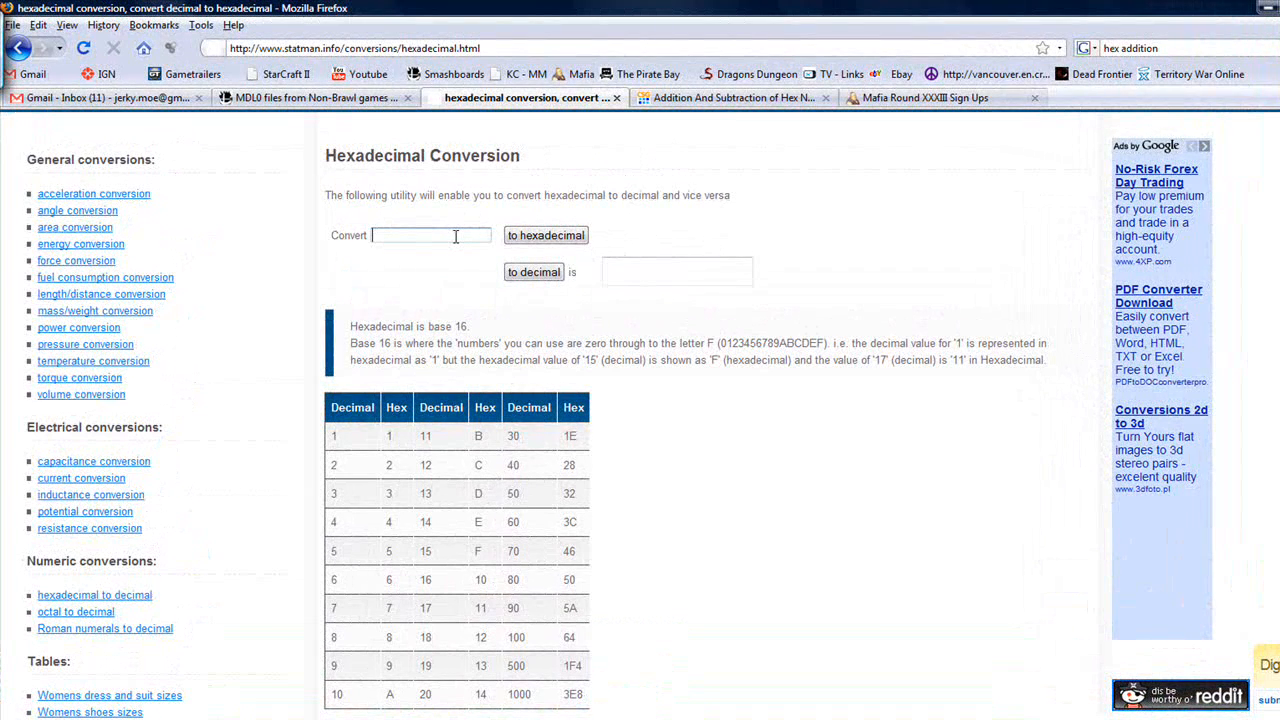
type("29792")
left_click(545, 238)
left_click_drag(604, 265, 637, 265)
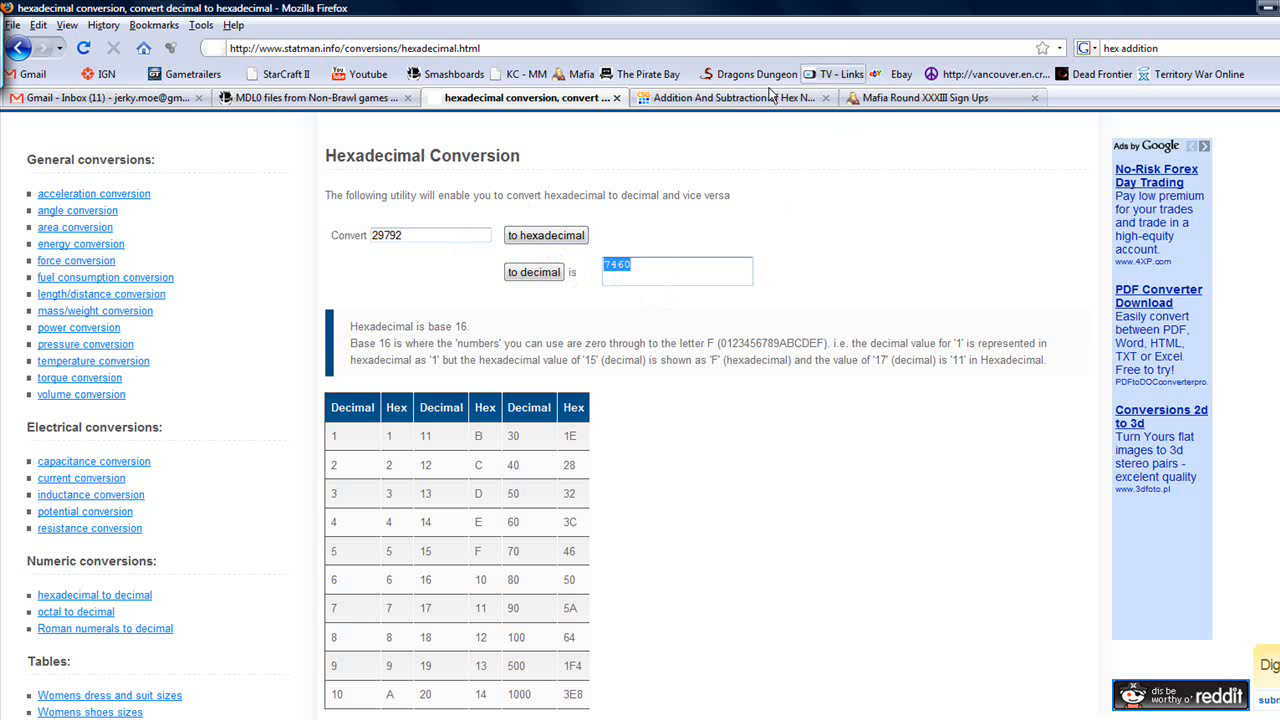
Enter 00007460 as the first hex value in the hex addition and subtraction calculator.
left_click(738, 98)
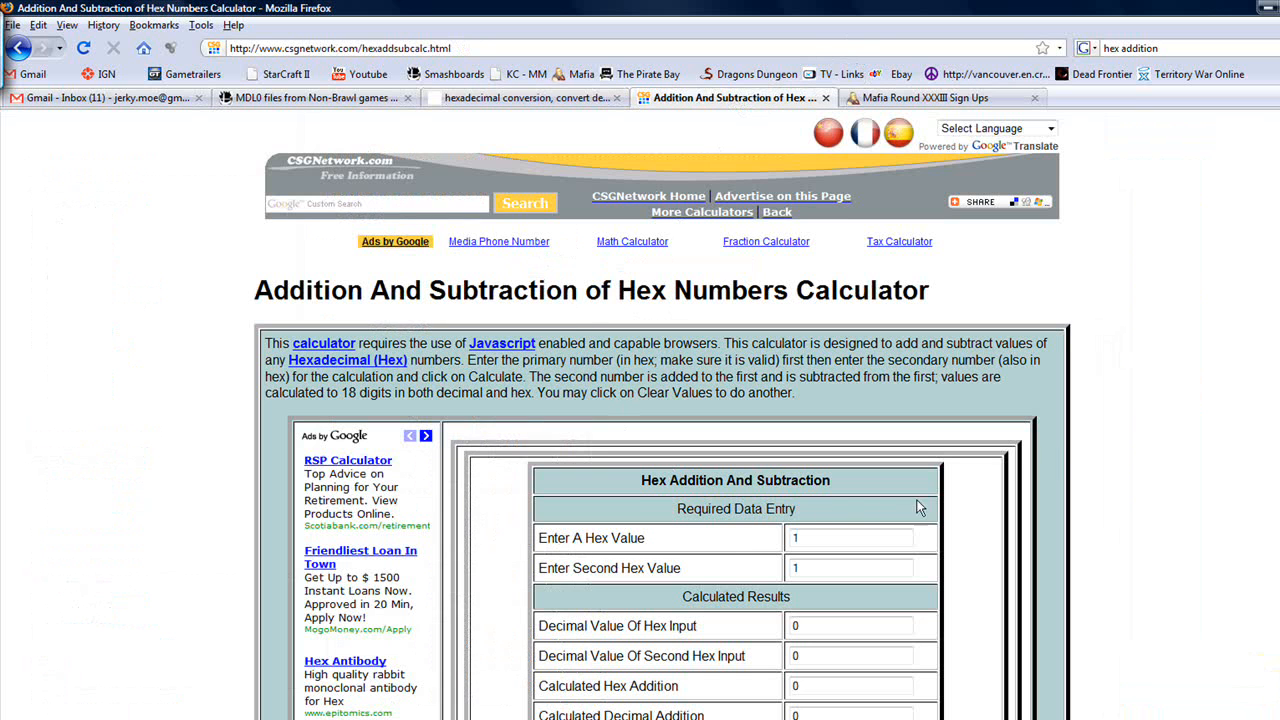
scroll(1163, 322, "down", 2)
left_click(835, 420)
key("BackSpace")
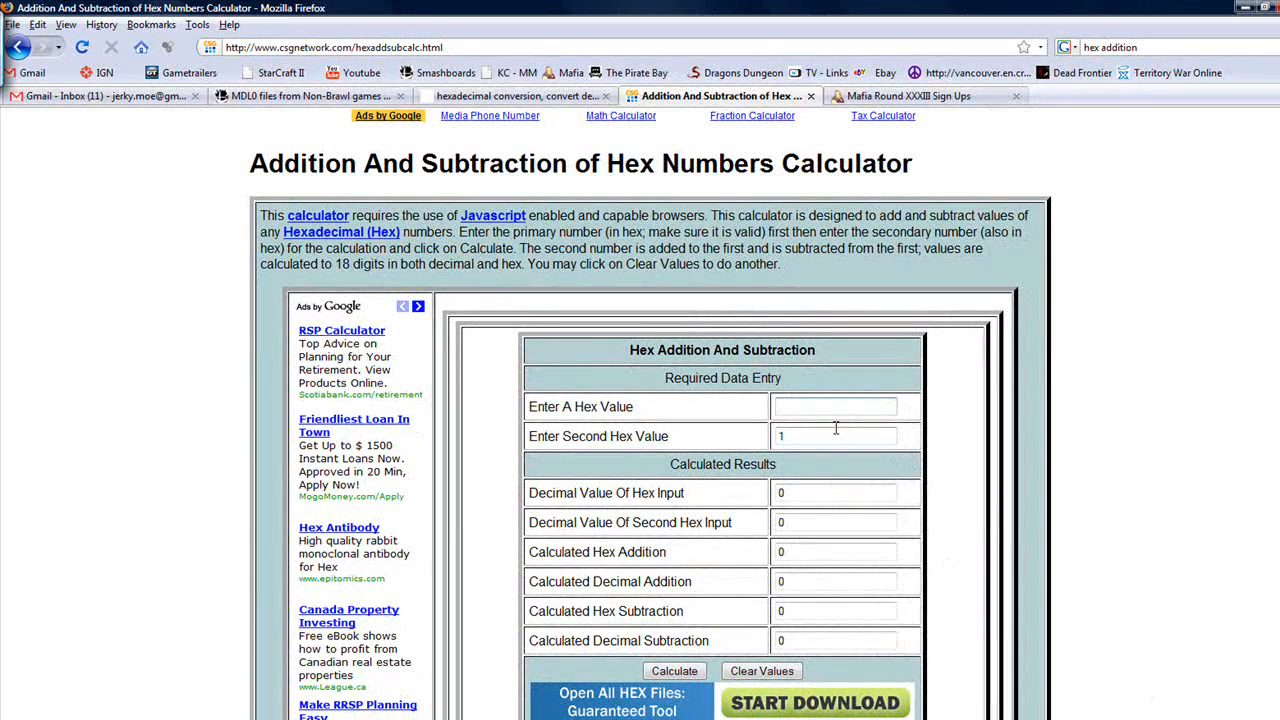
type("7360")
key("Home")
type("0000")
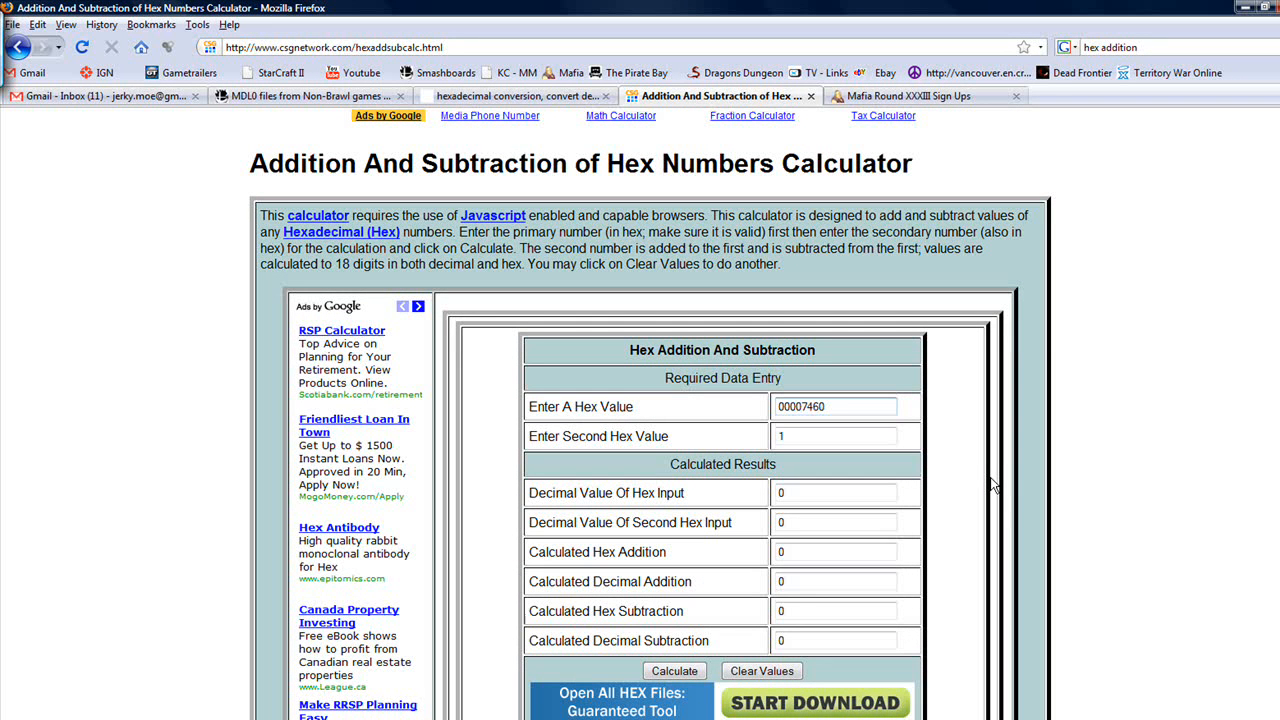
Set the second hex value to 00000414, calculate, and select the hex addition result.
left_click(871, 437)
key("BackSpace")
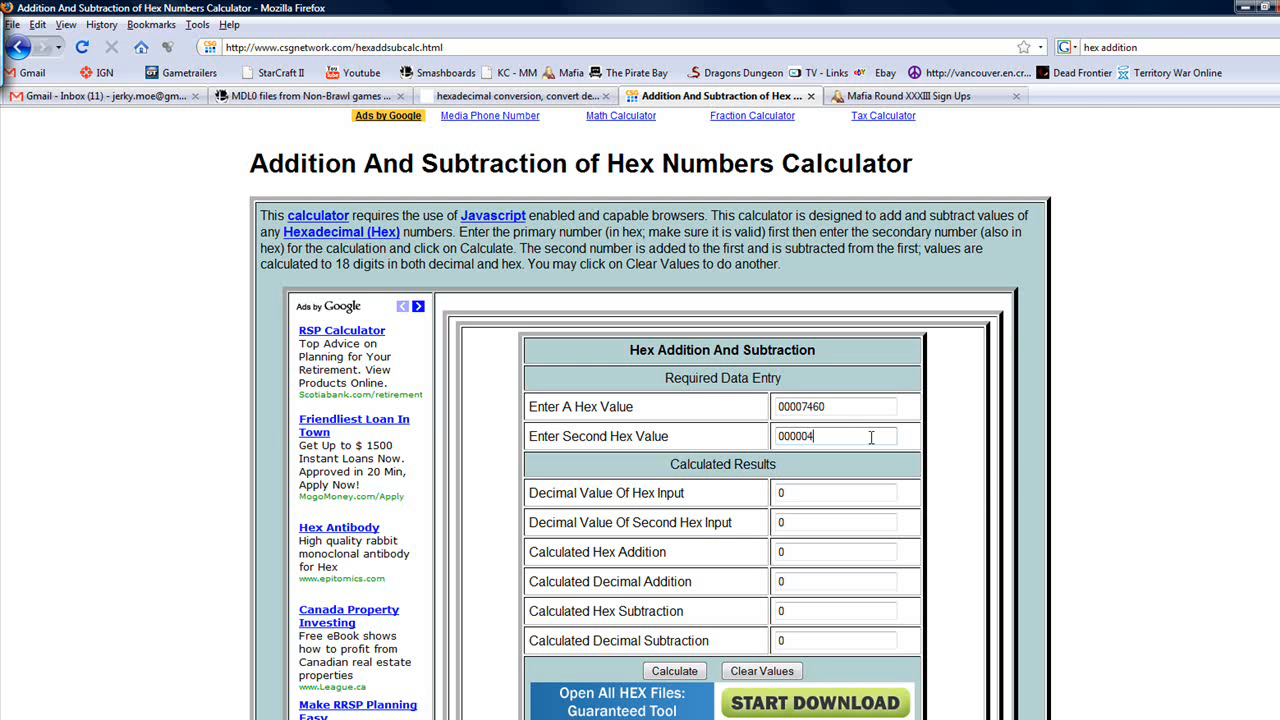
left_click(686, 669)
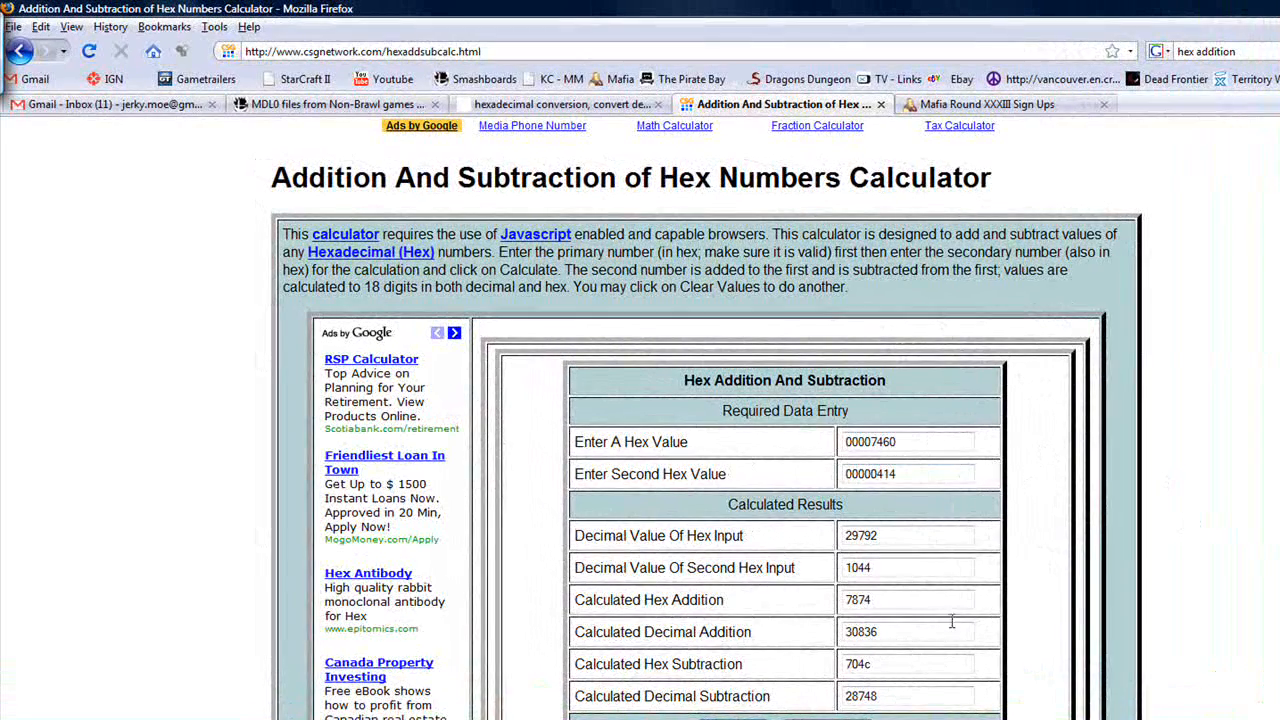
left_click(904, 603)
left_click_drag(904, 603, 830, 606)
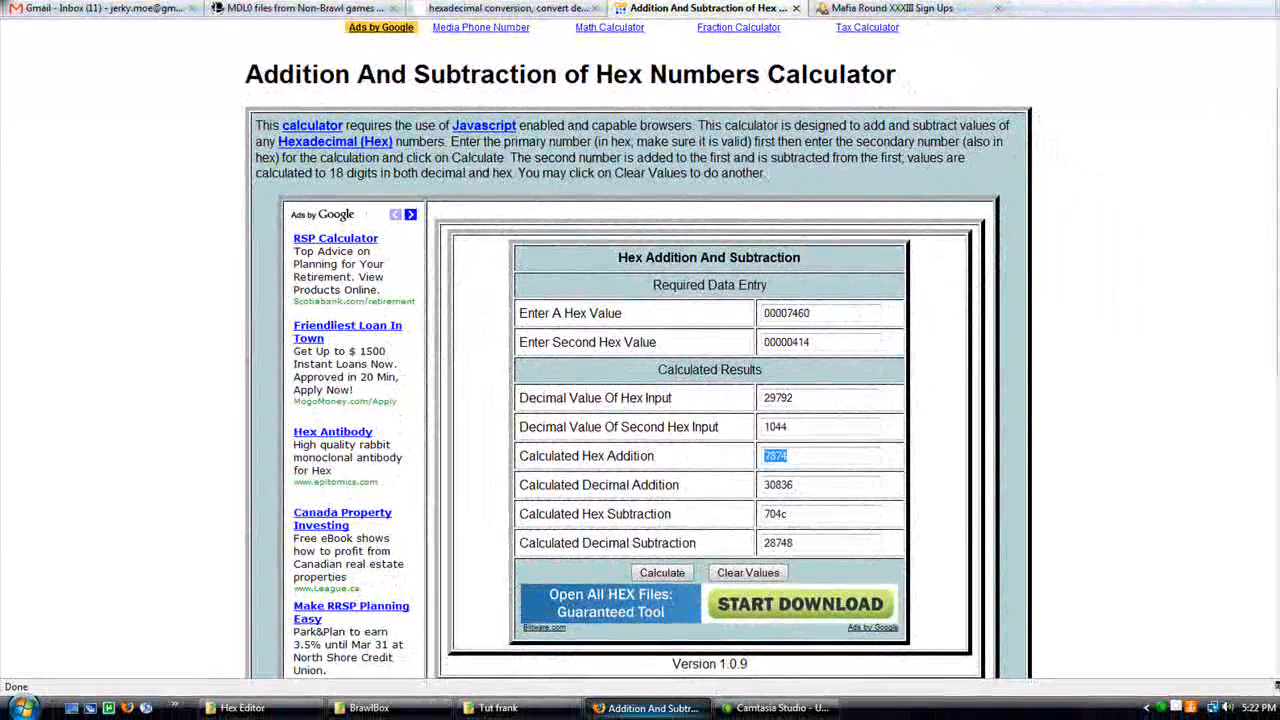
Launch the HxD hex editor, load the Frank Model file from the Tut frank folder and minimize the folder window.
left_click(240, 708)
double_click(632, 393)
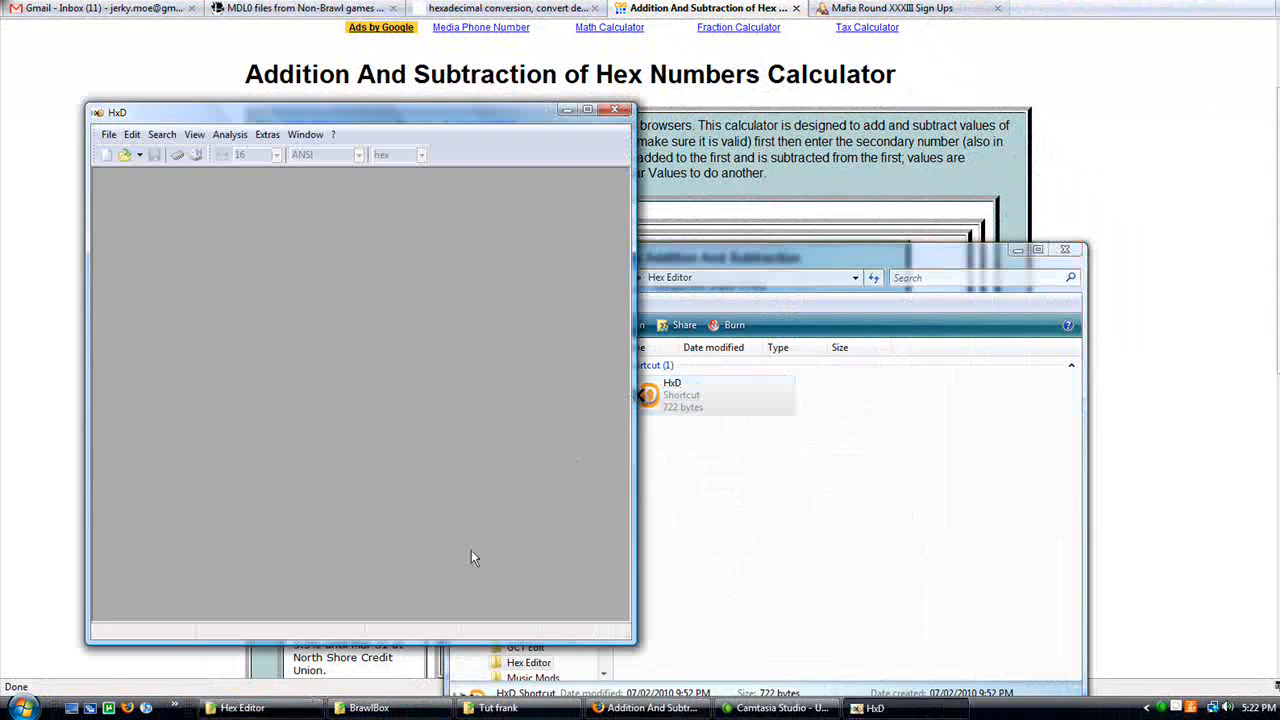
left_click(270, 708)
left_click(270, 708)
left_click(498, 708)
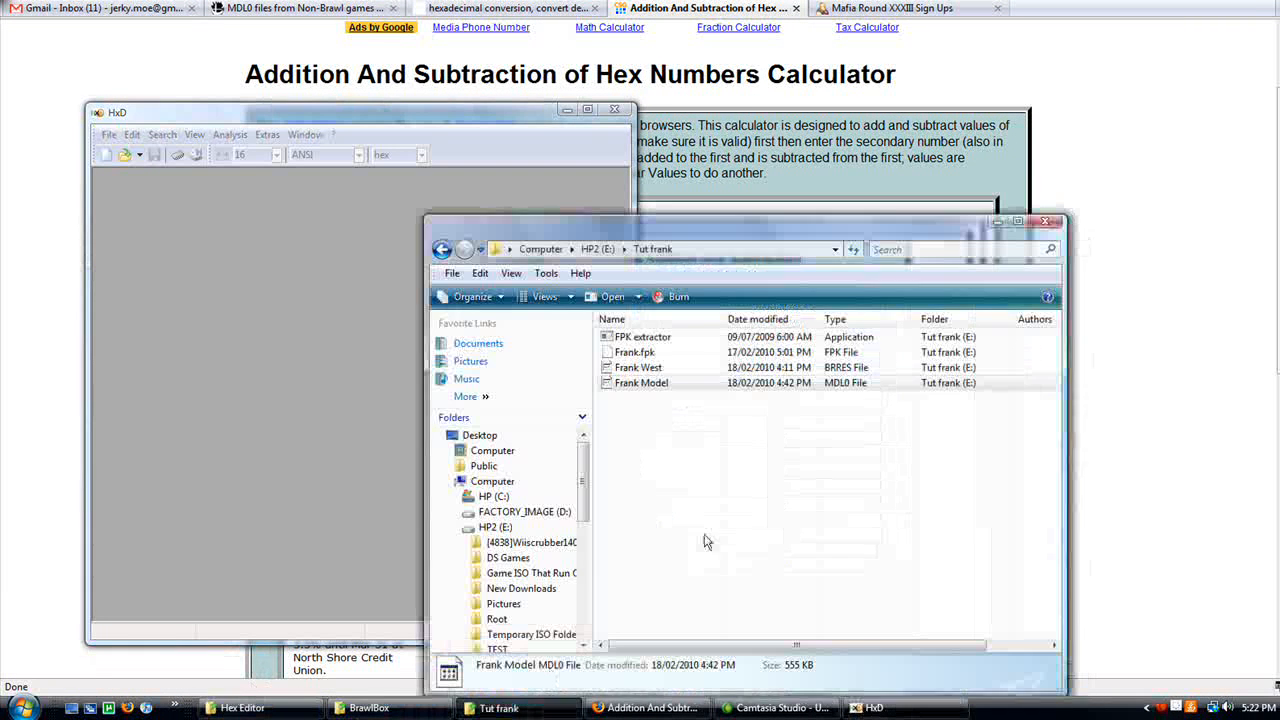
left_click_drag(738, 235, 951, 256)
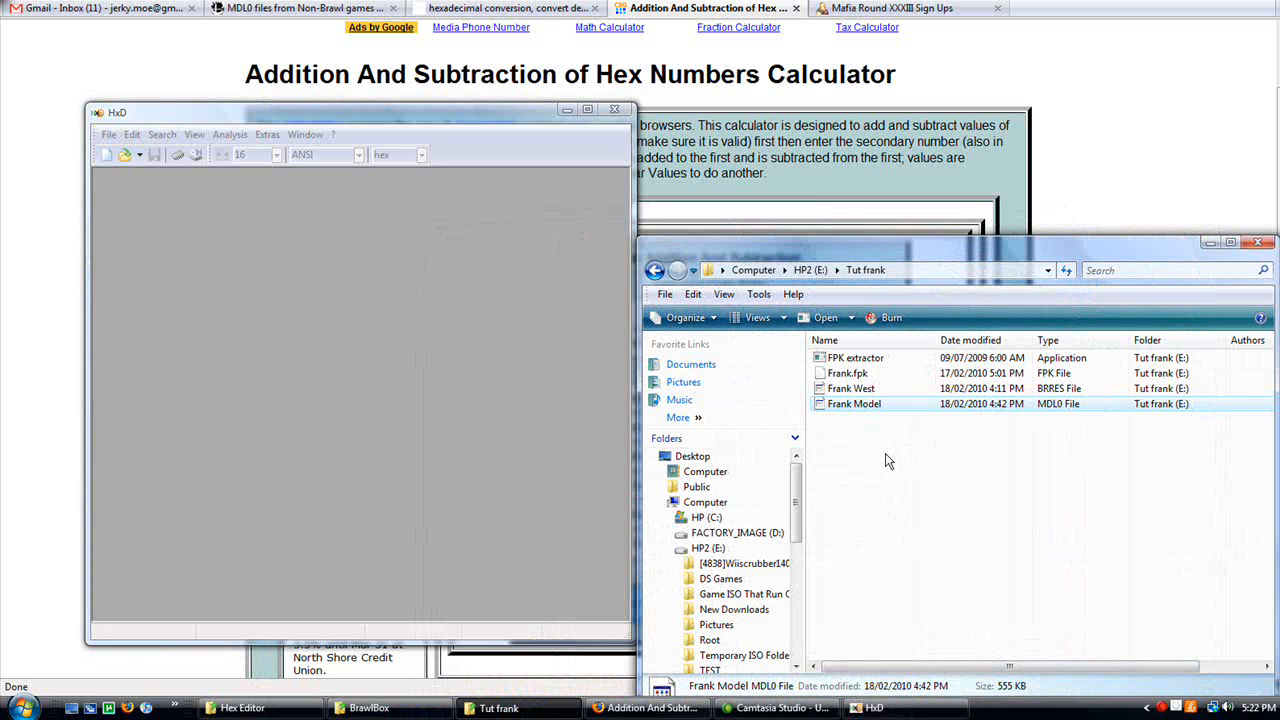
left_click_drag(852, 405, 388, 389)
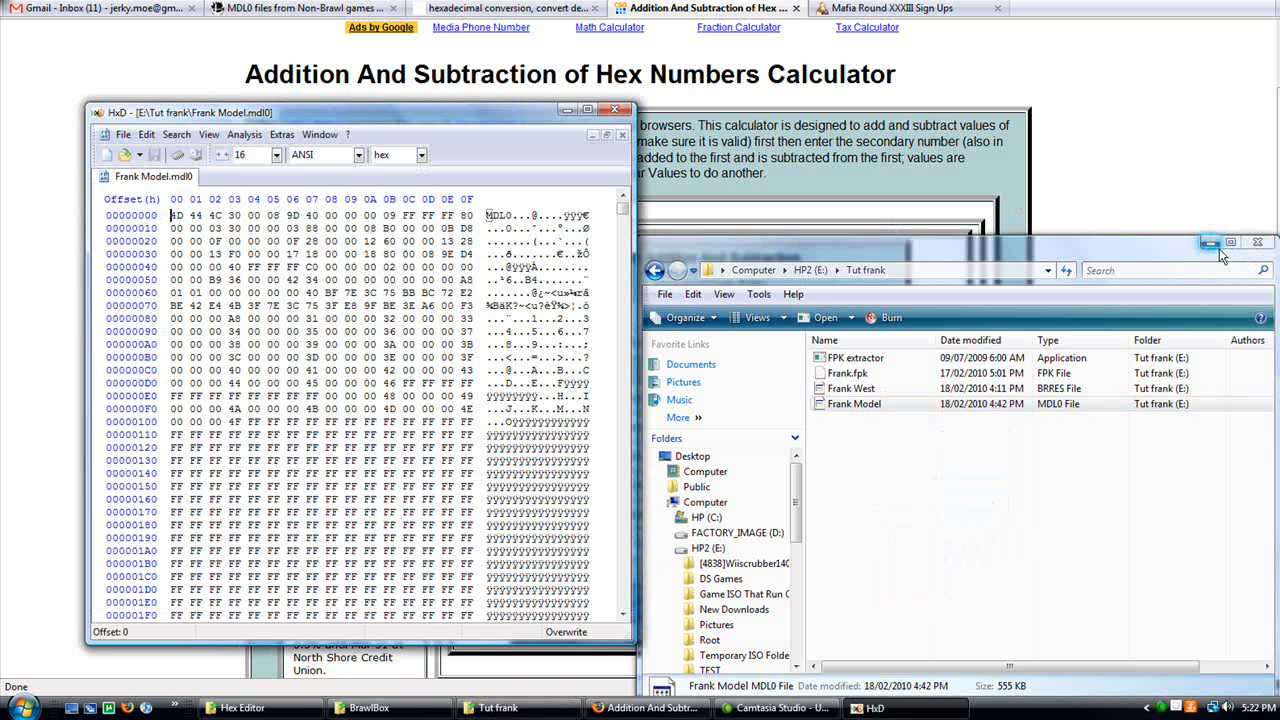
left_click(1209, 243)
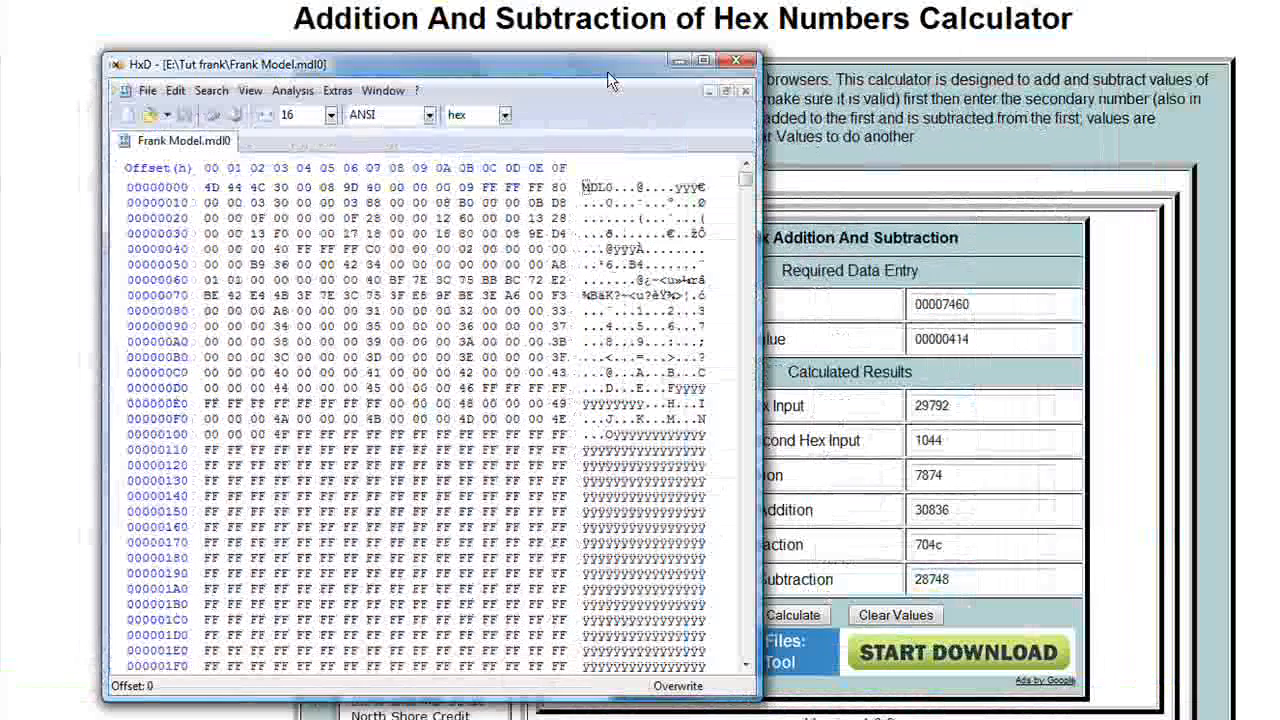
Uncover more of the calculator behind HxD and locate offset 00007460 in Frank Model.mdl0.
left_click_drag(607, 71, 565, 62)
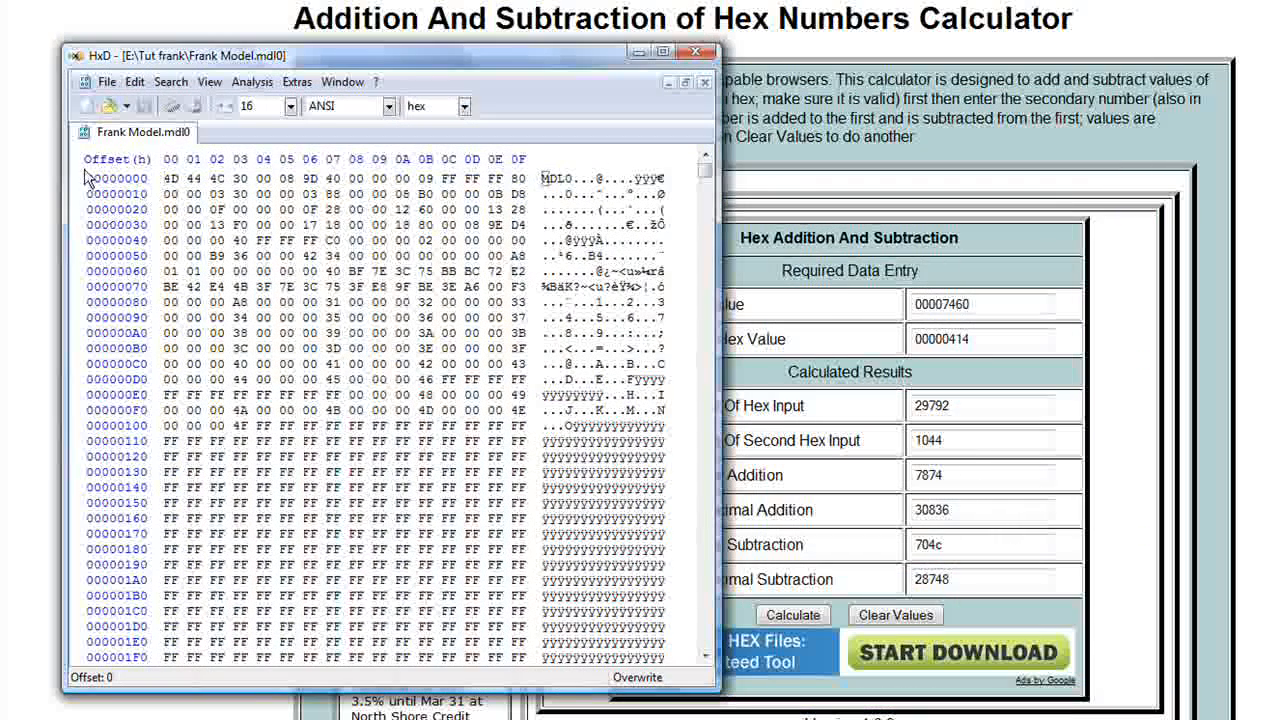
mouse_move(706, 180)
left_mouse_down()
mouse_move(708, 220)
mouse_move(707, 197)
left_mouse_up()
scroll(469, 387, "up", 4)
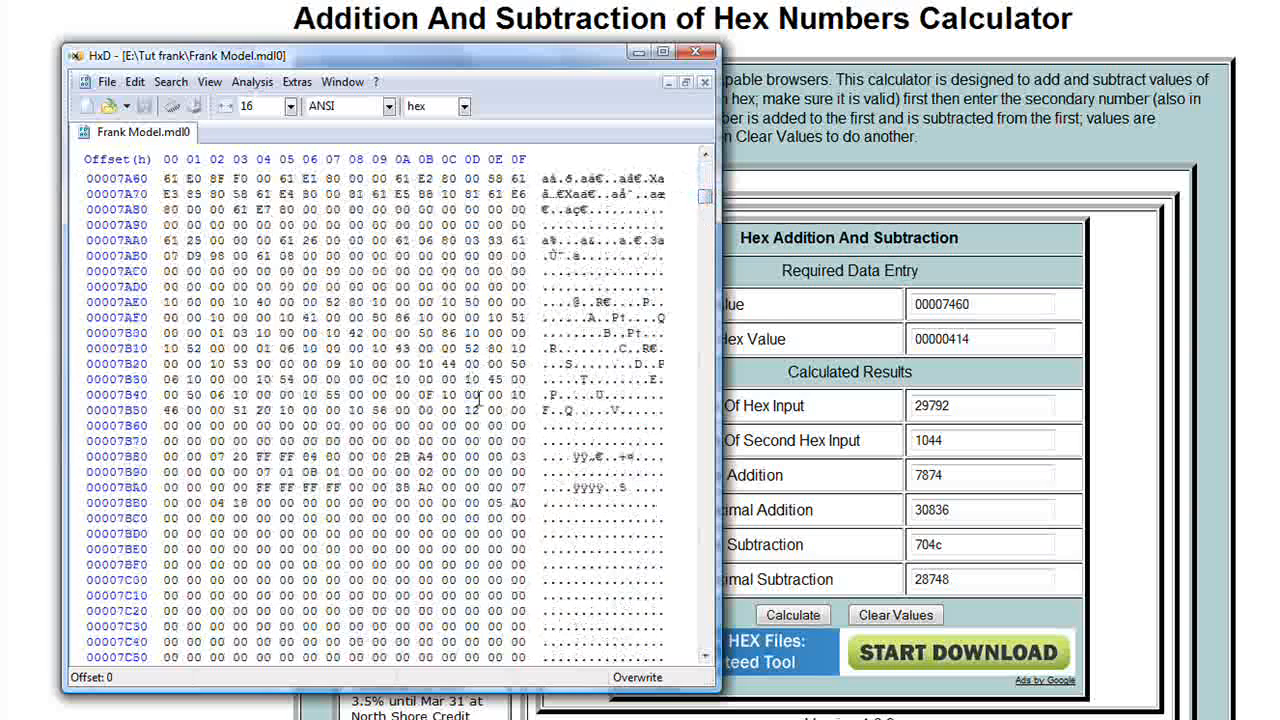
scroll(479, 399, "up", 20)
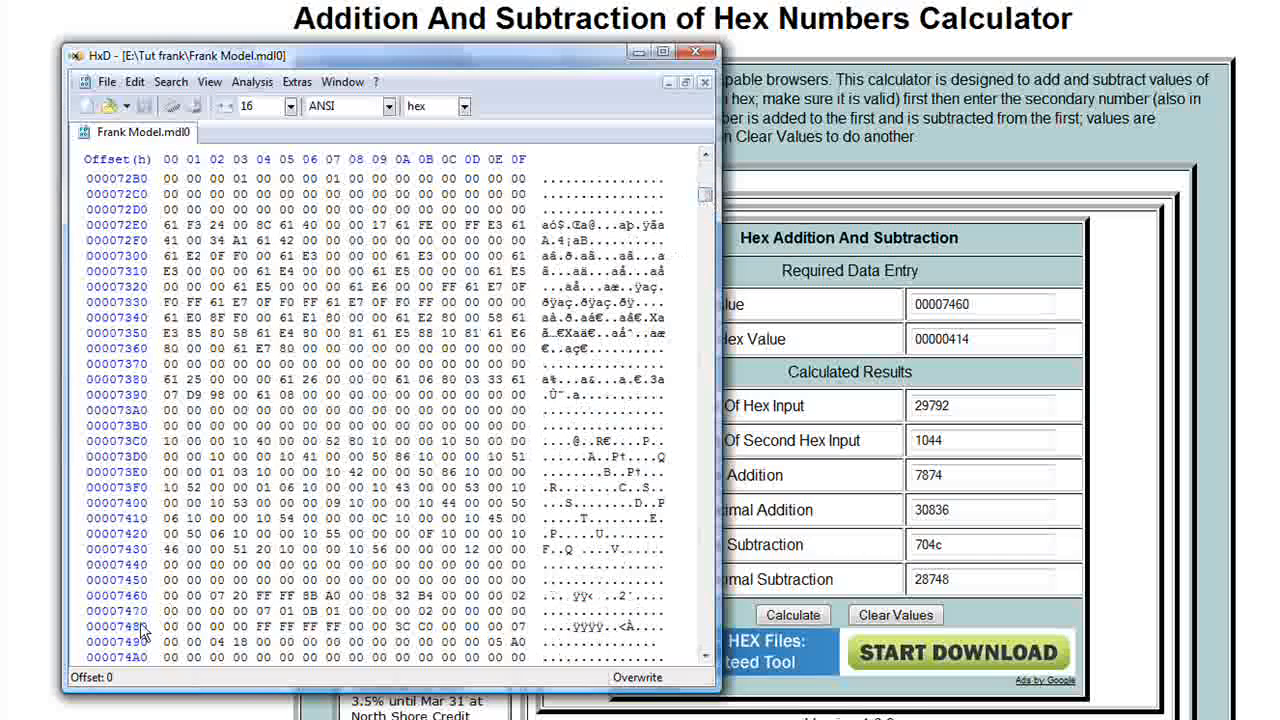
Starting from the material's offset 7460, delete the four 00 bytes at offsets 7498 to 749B in Frank Model.mdl0.
left_click(166, 596)
scroll(170, 598, "down", 1)
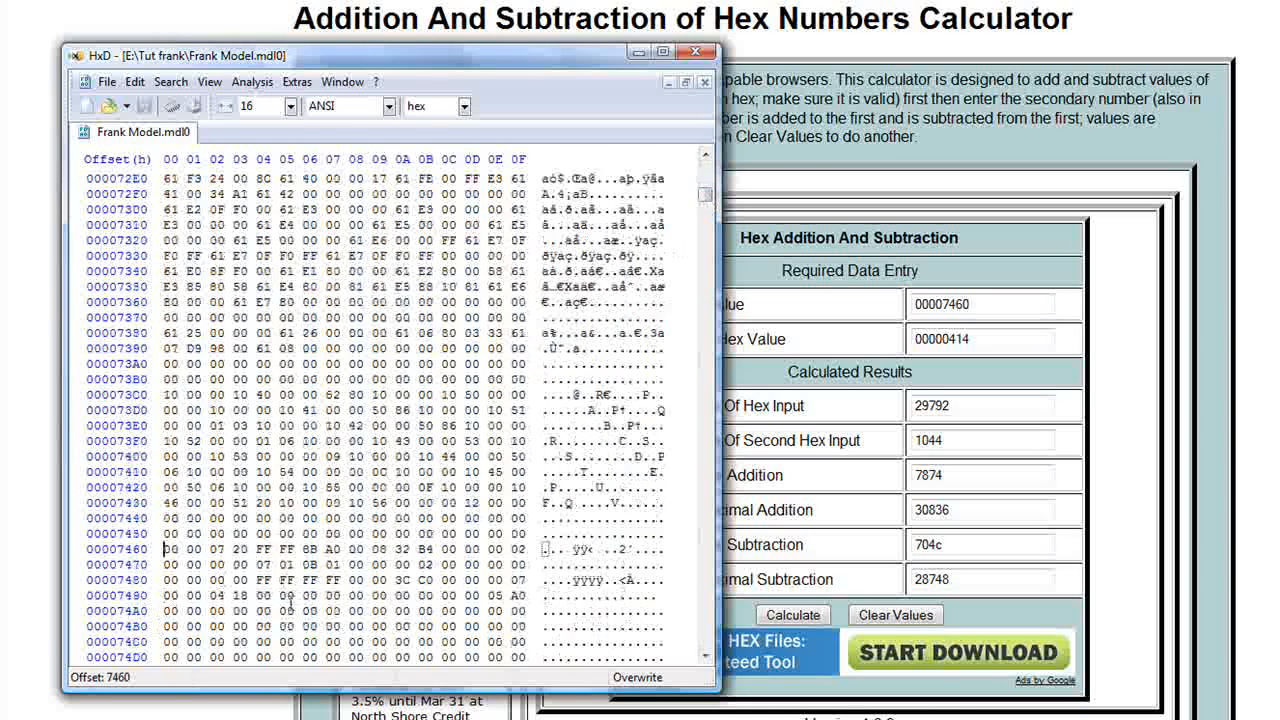
scroll(290, 602, "down", 1)
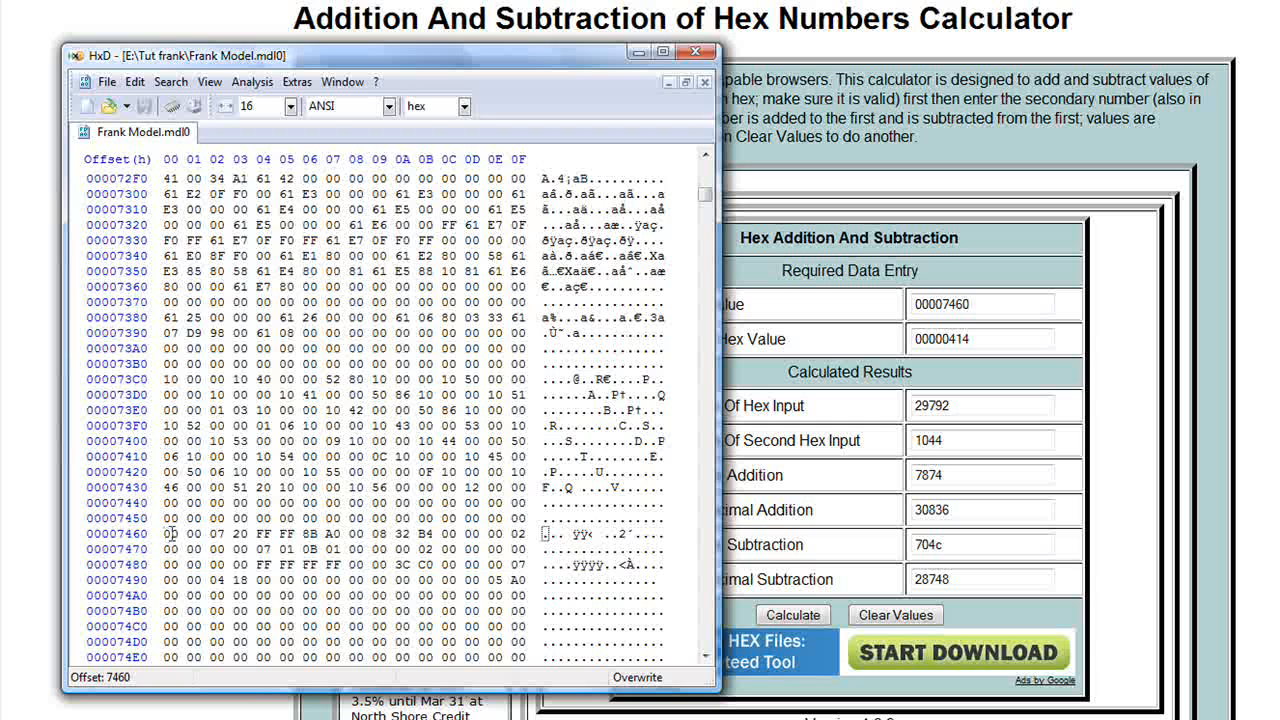
scroll(166, 536, "down", 6)
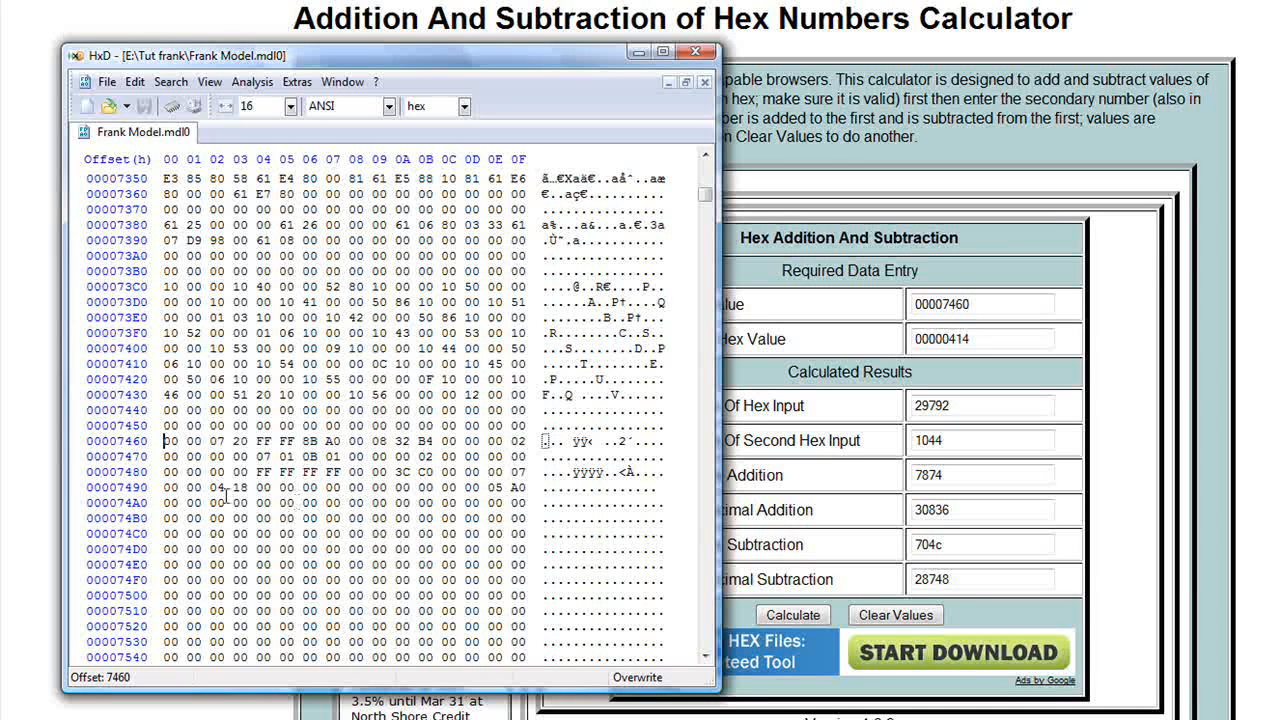
left_click(166, 457)
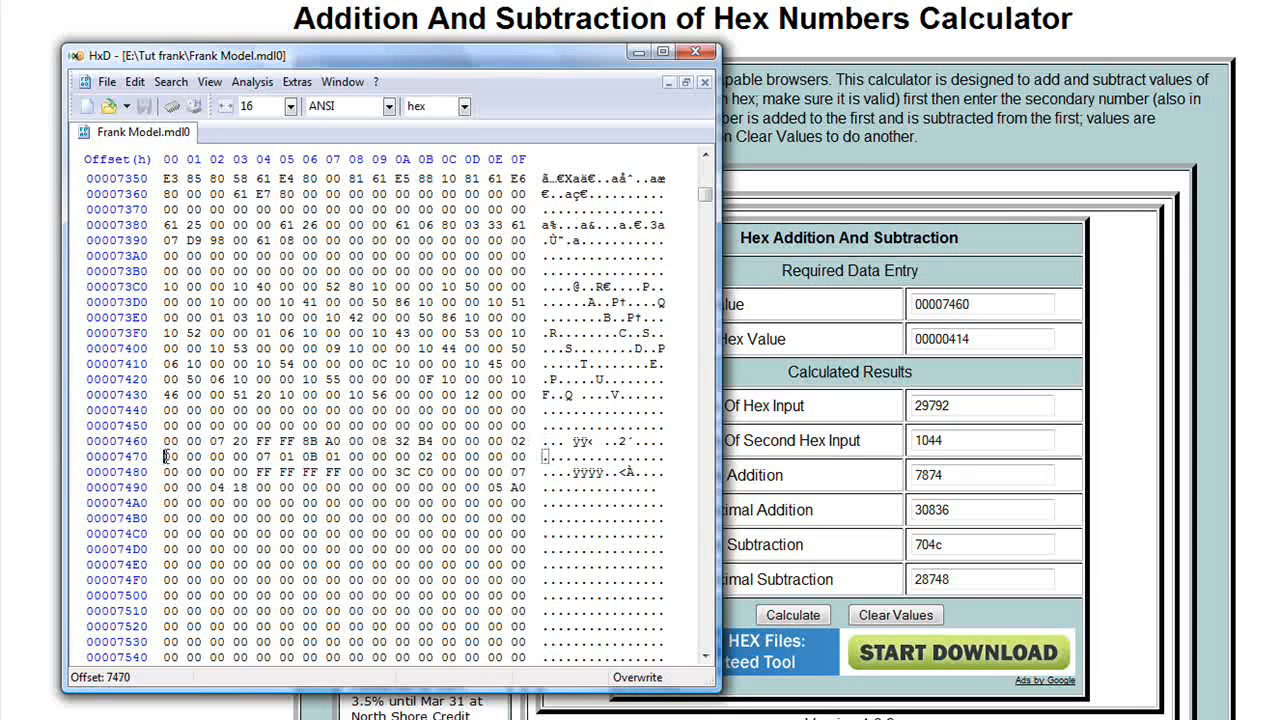
left_click(164, 487)
left_click(374, 487)
left_click(350, 487)
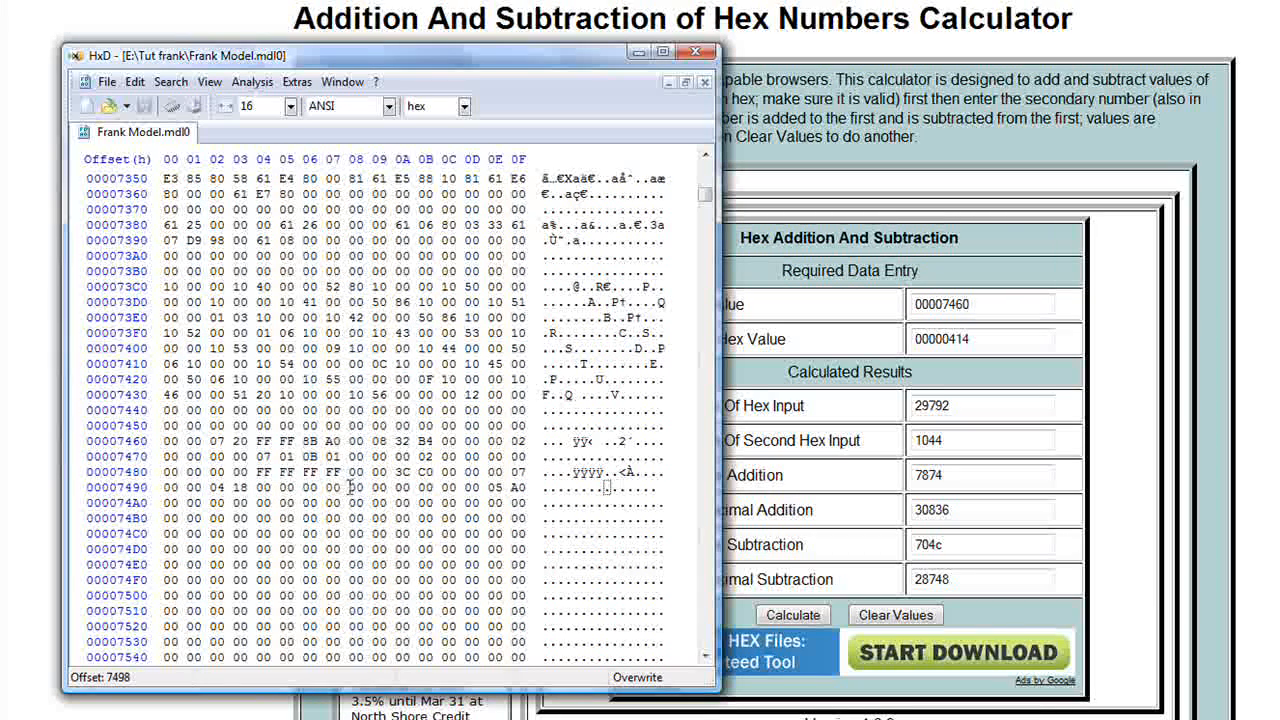
left_click_drag(350, 487, 431, 487)
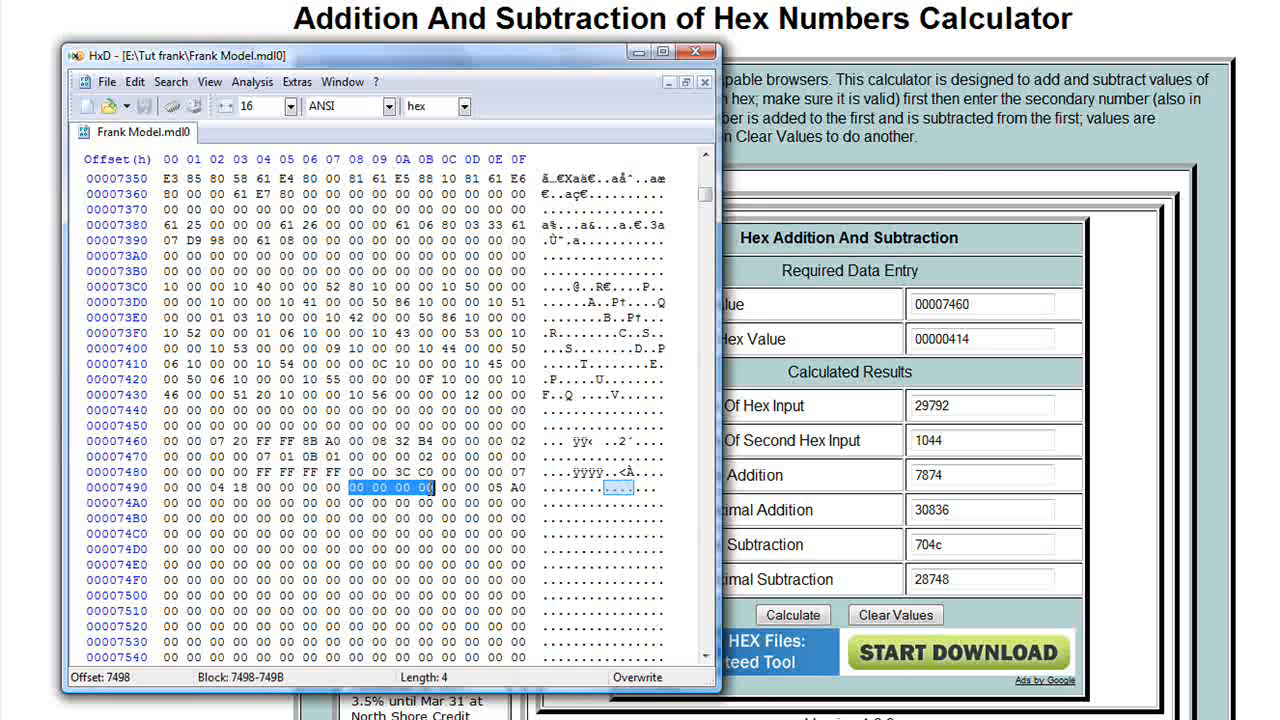
key("Delete")
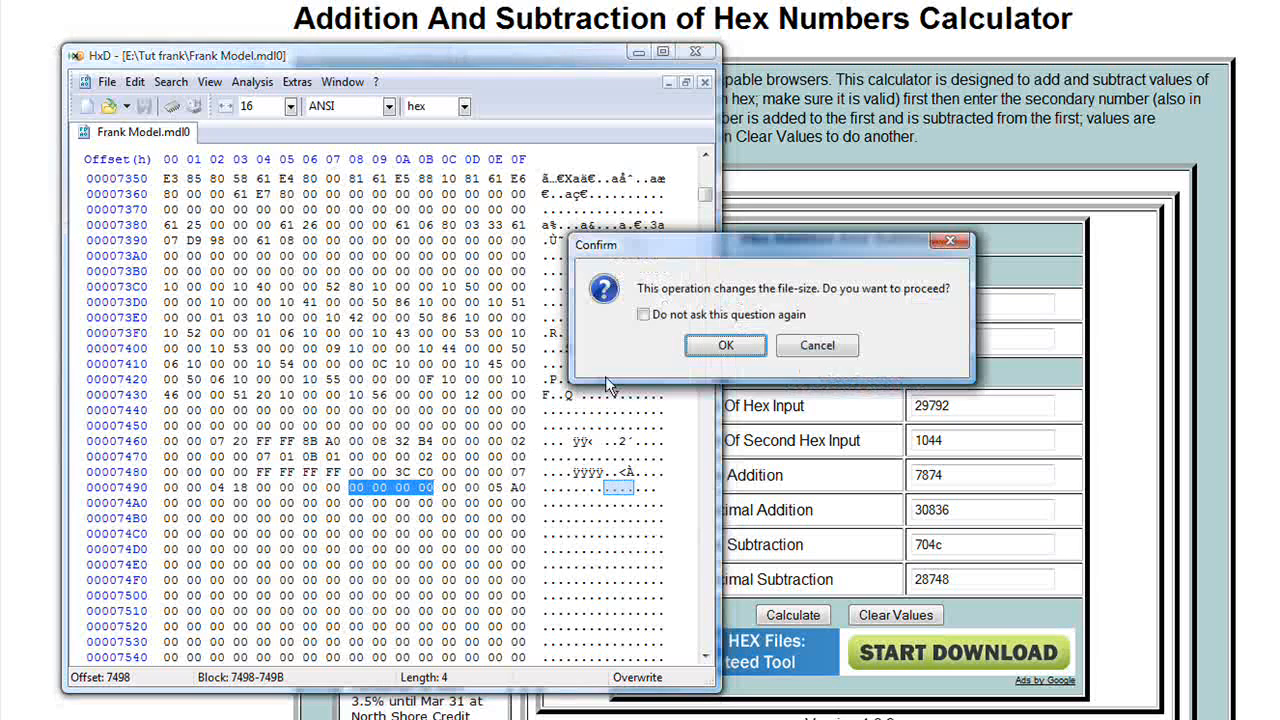
left_click(730, 343)
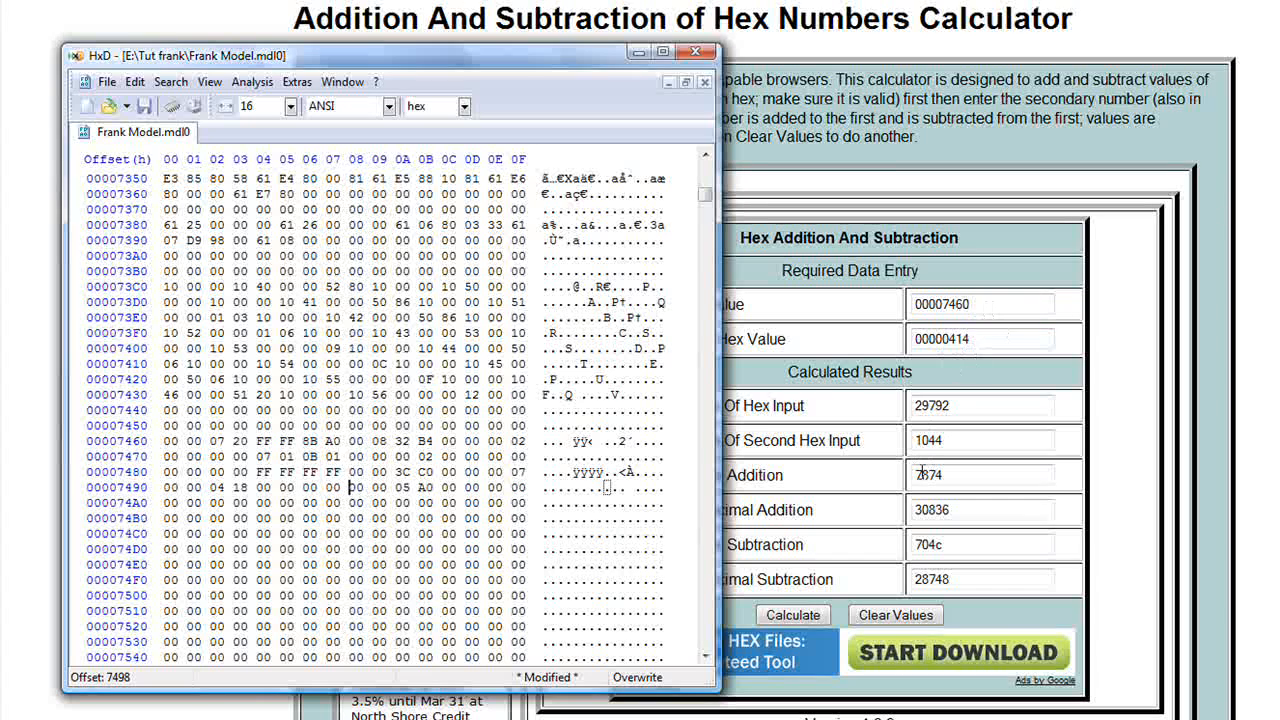
Locate the calculated offset 7874 in the hex data and place the cursor there.
scroll(355, 563, "down", 6)
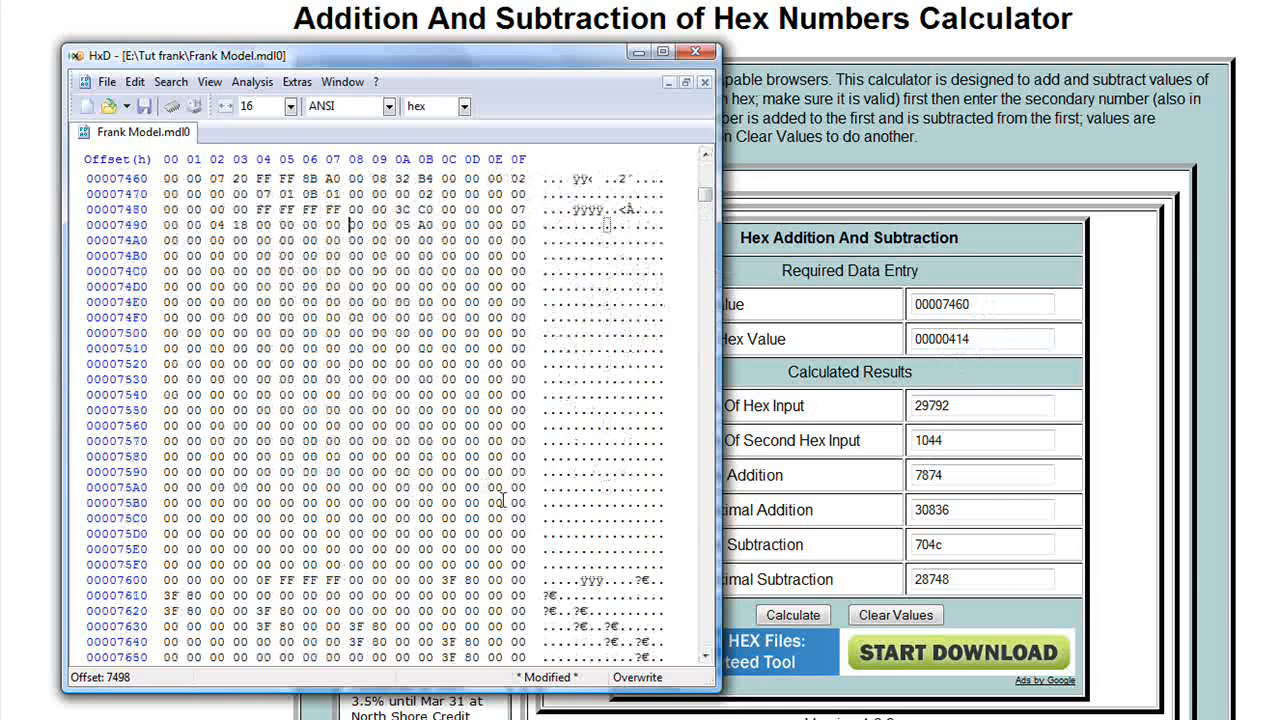
scroll(503, 500, "down", 12)
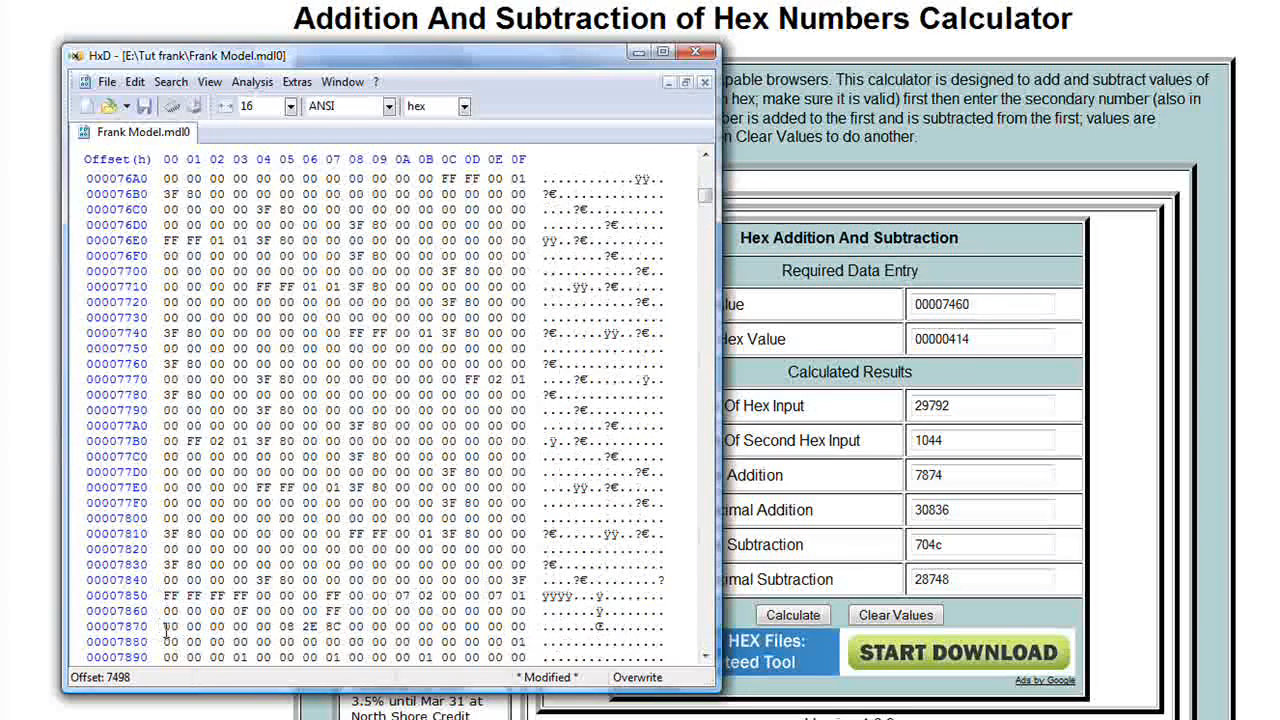
left_click(168, 627)
scroll(168, 628, "down", 1)
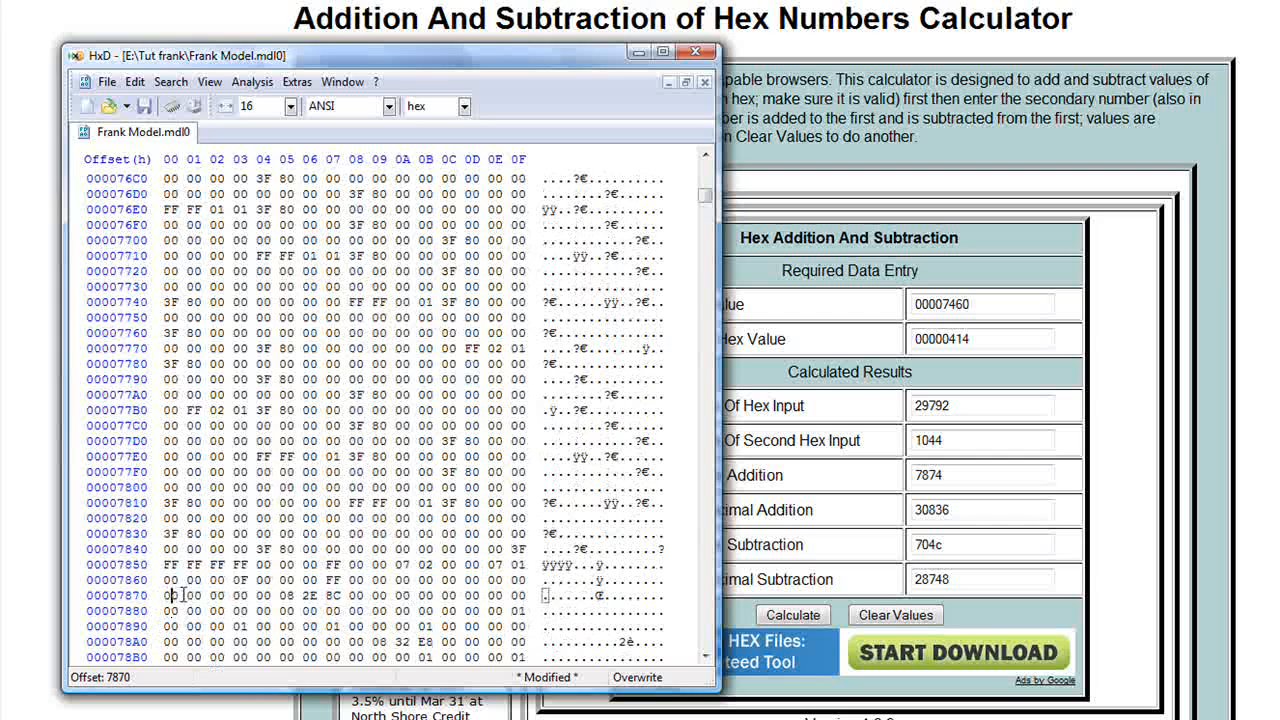
left_click(258, 596)
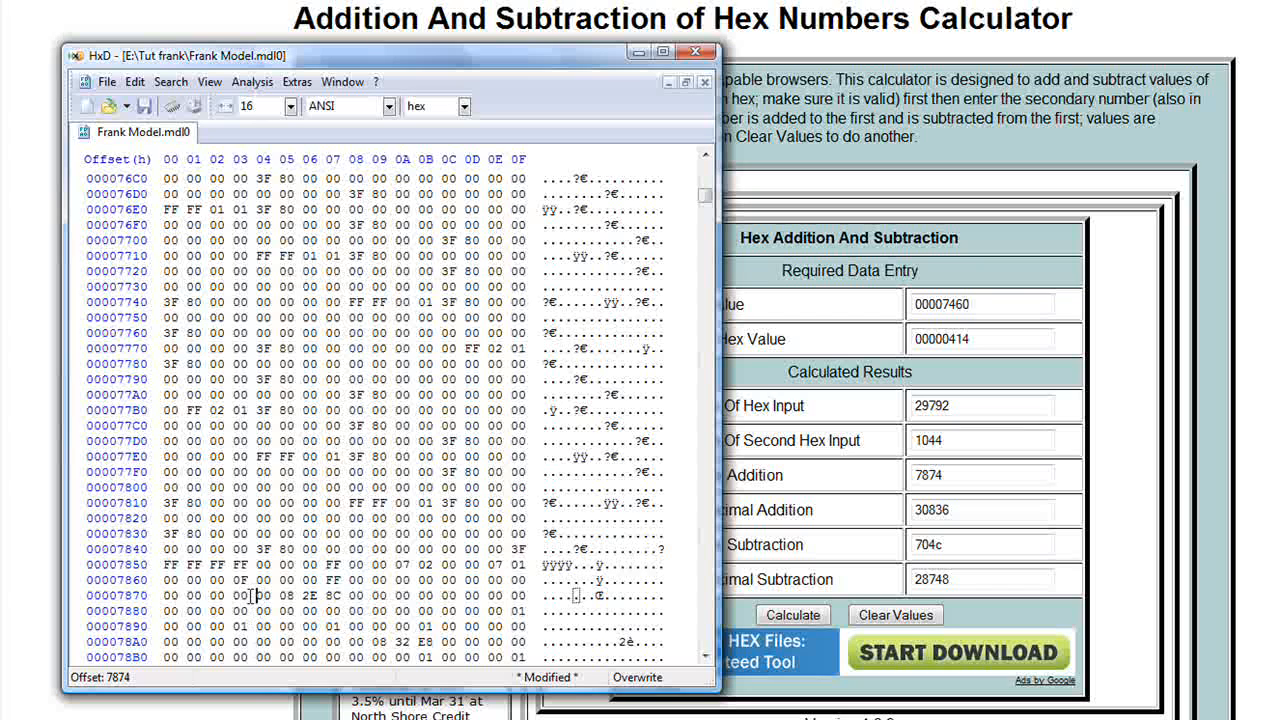
Copy the four 00 bytes at offsets 7870 to 7873 and insert them at offset 7874, accepting the file-size change.
left_click_drag(249, 596, 168, 598)
key("ctrl+c")
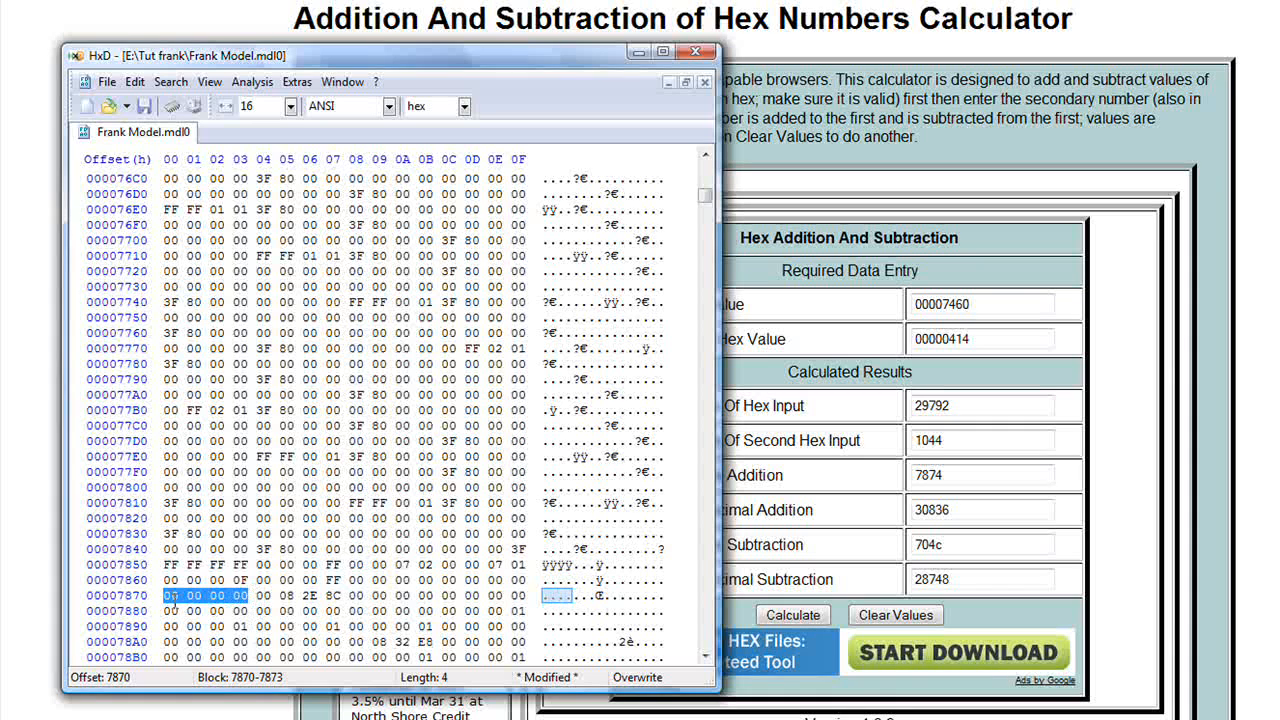
left_click(258, 596)
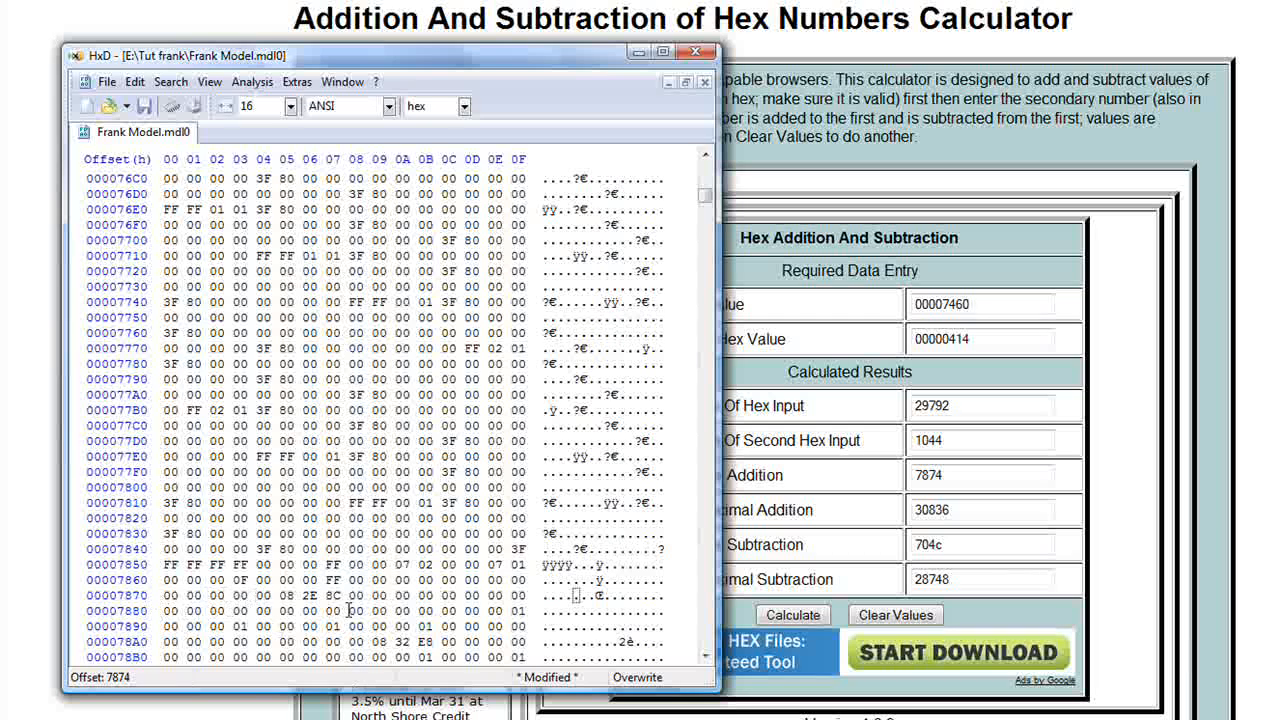
key("ctrl+v")
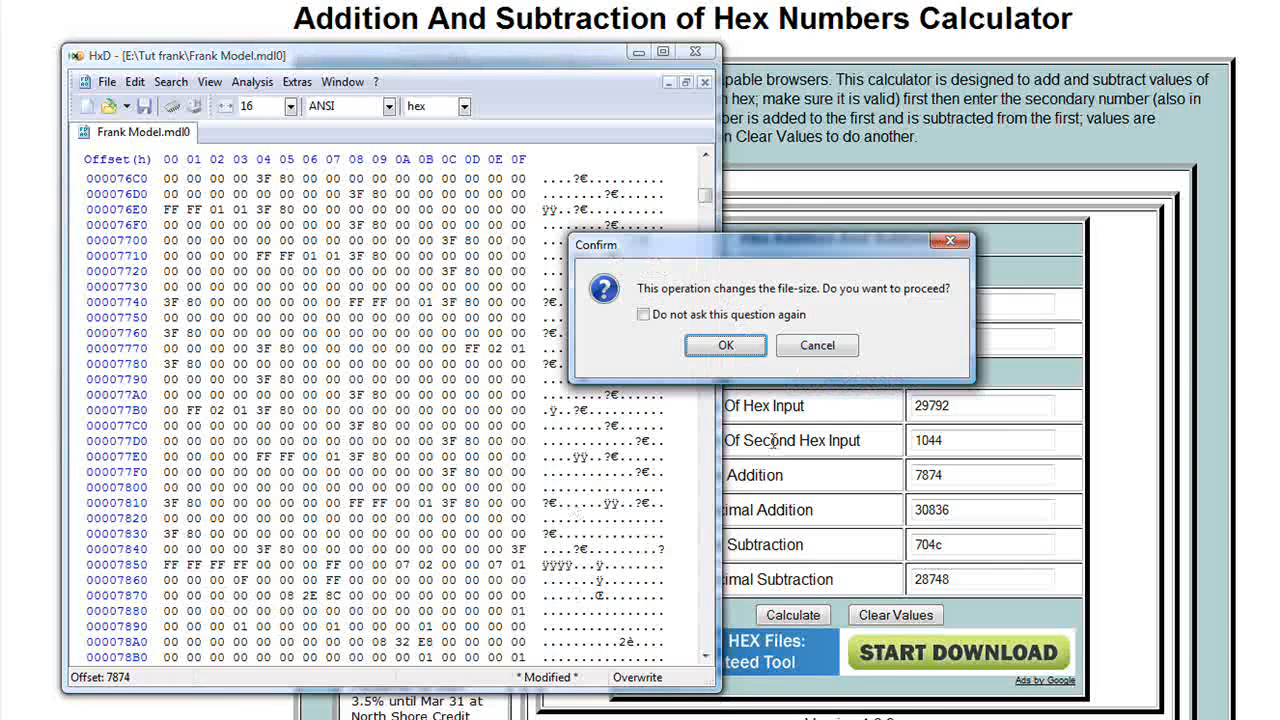
left_click(726, 345)
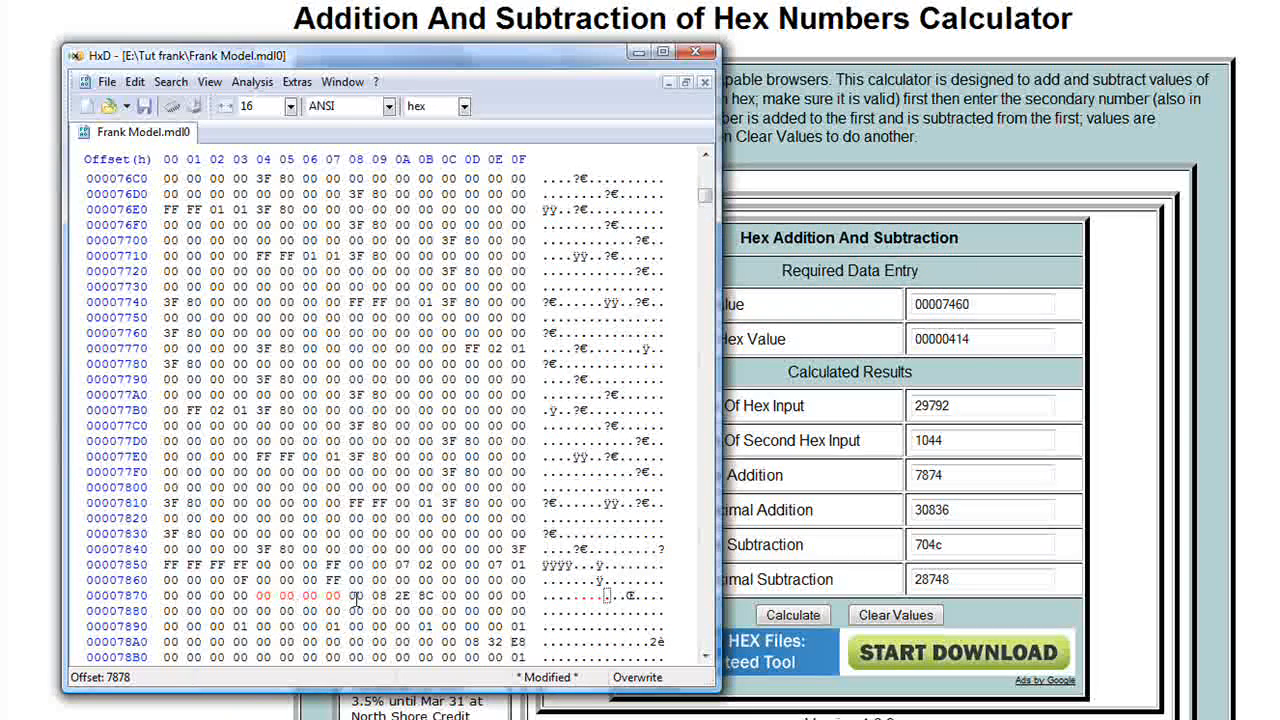
Save the edited file as Frank Model 02.mdl0 in the Tut frank folder and close the hex editor.
left_click(109, 88)
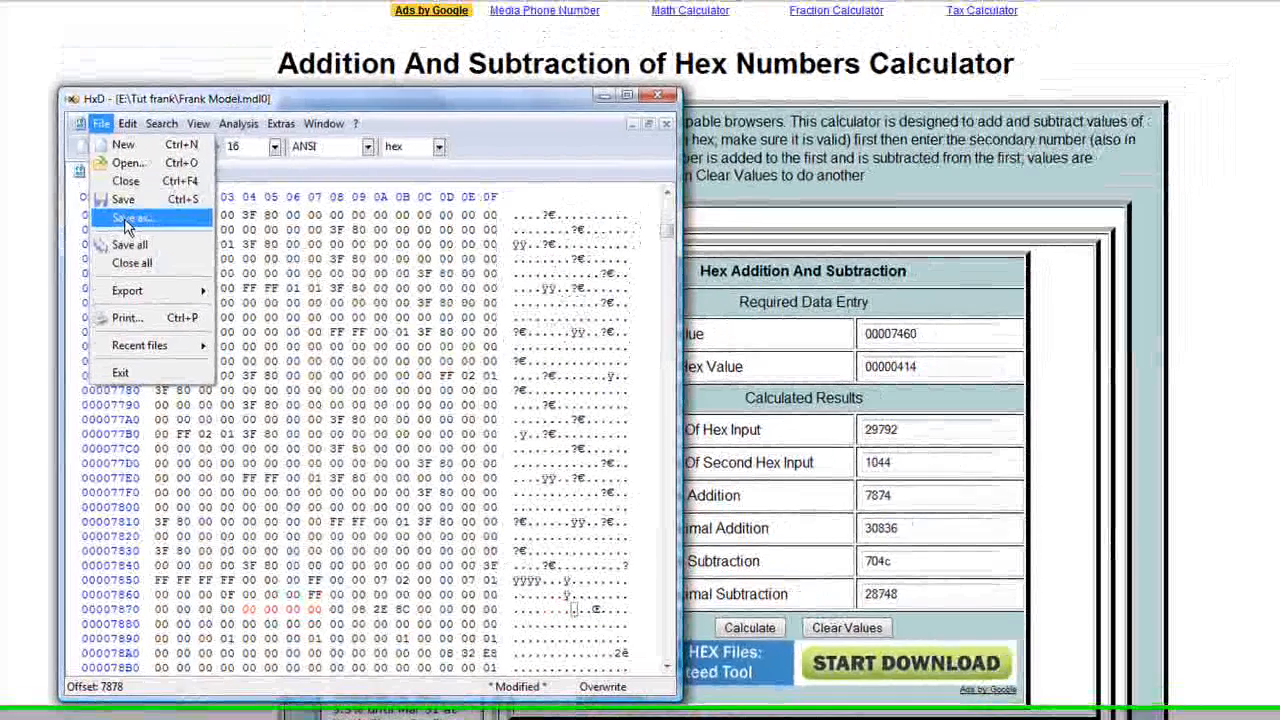
left_click(126, 220)
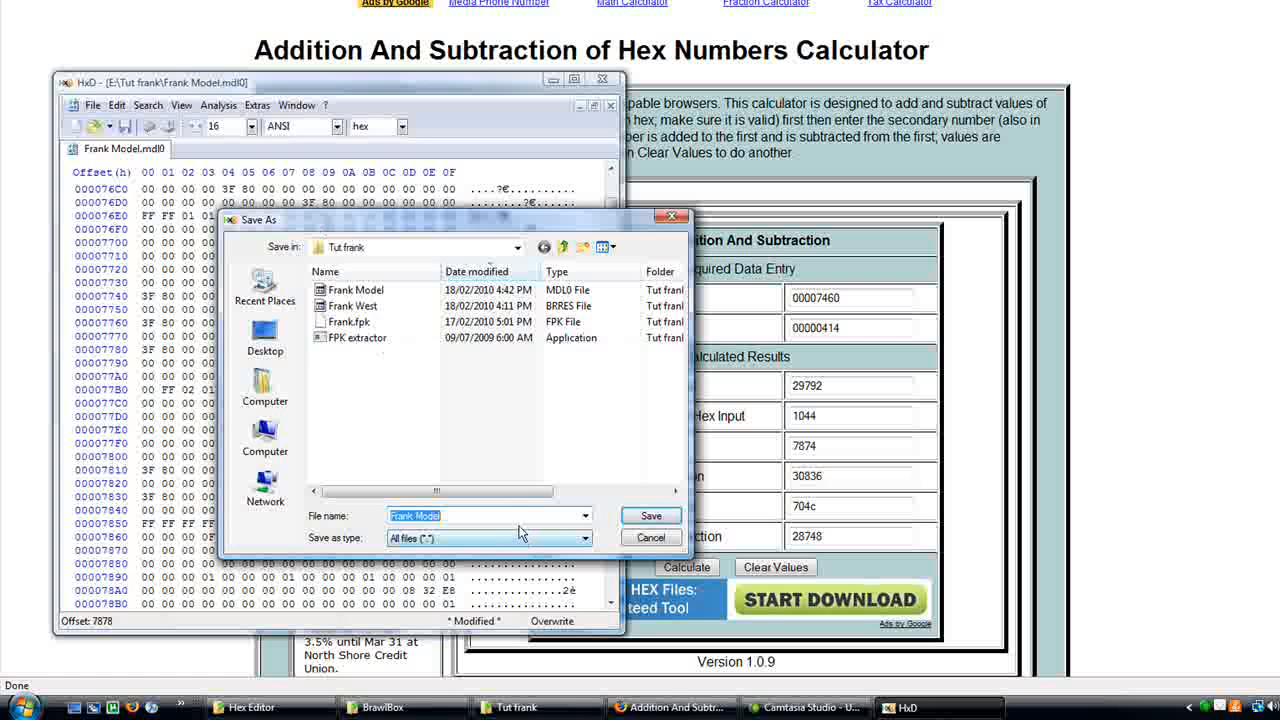
left_click(690, 447)
type("02")
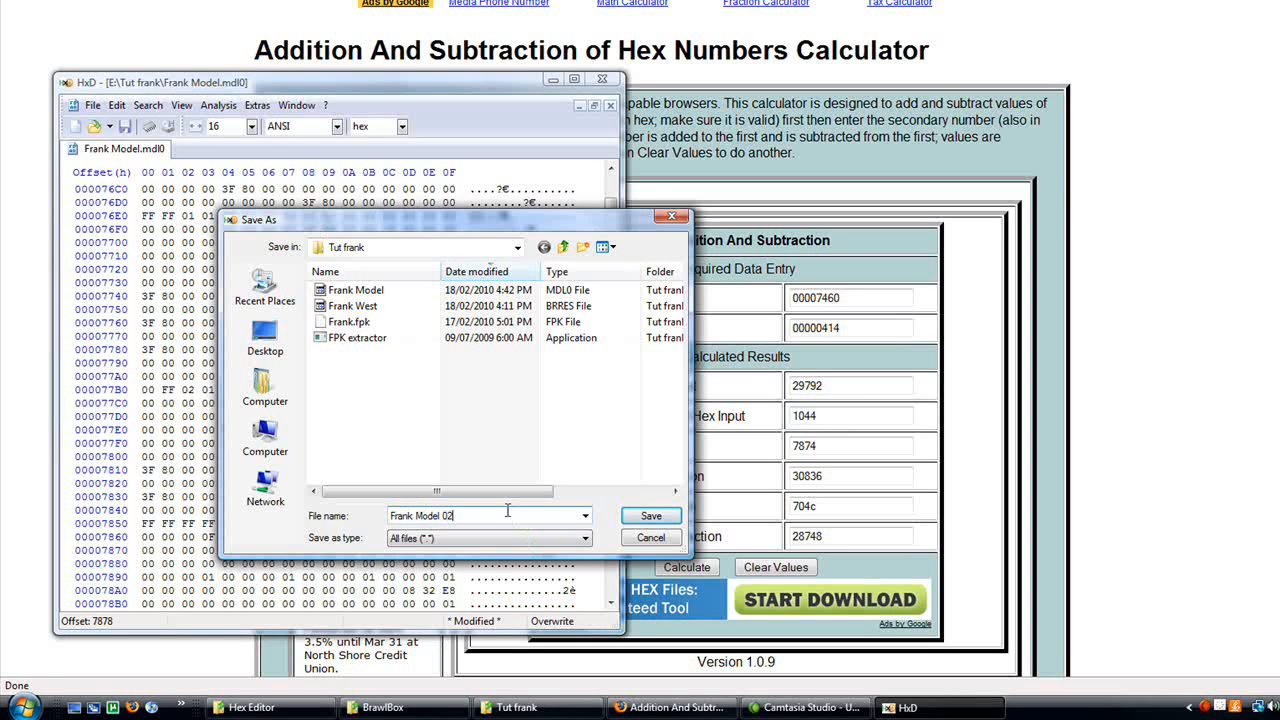
type(".mdl0")
left_click(652, 516)
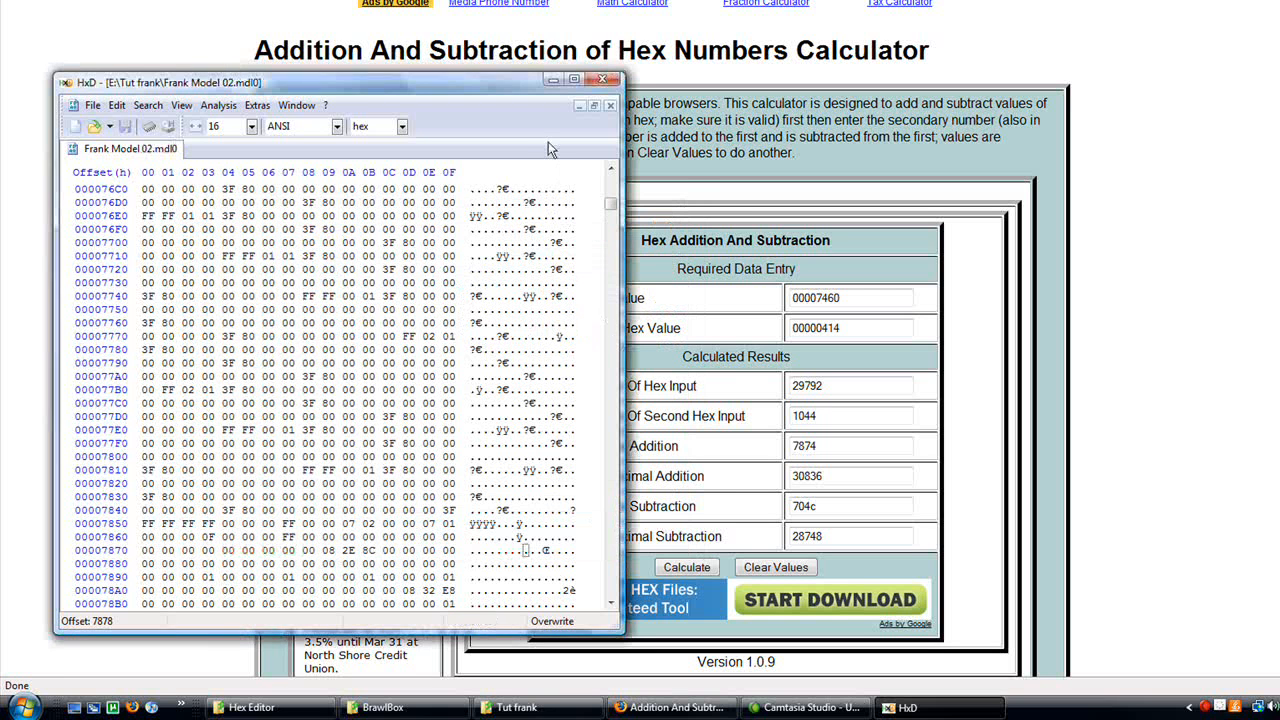
left_click(601, 80)
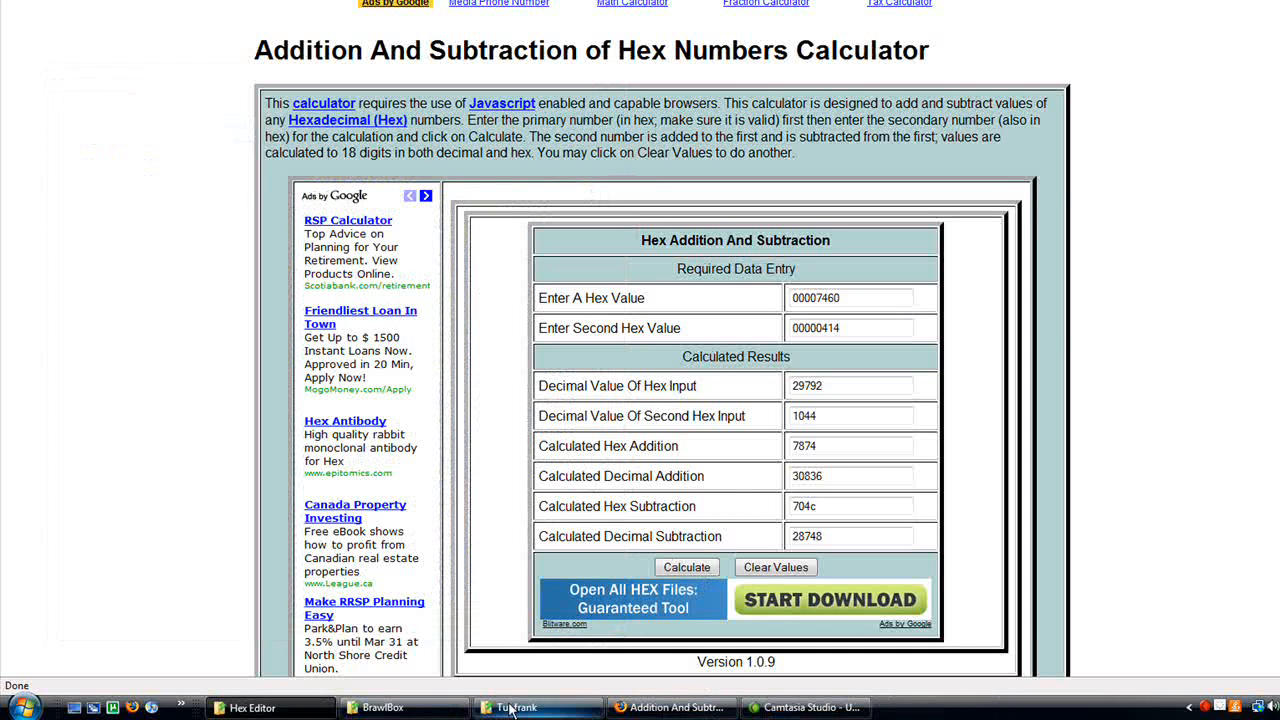
Open Frank Model 02 from the Tut frank folder in BrawlBox and sort the folder by name.
mouse_move(498, 706)
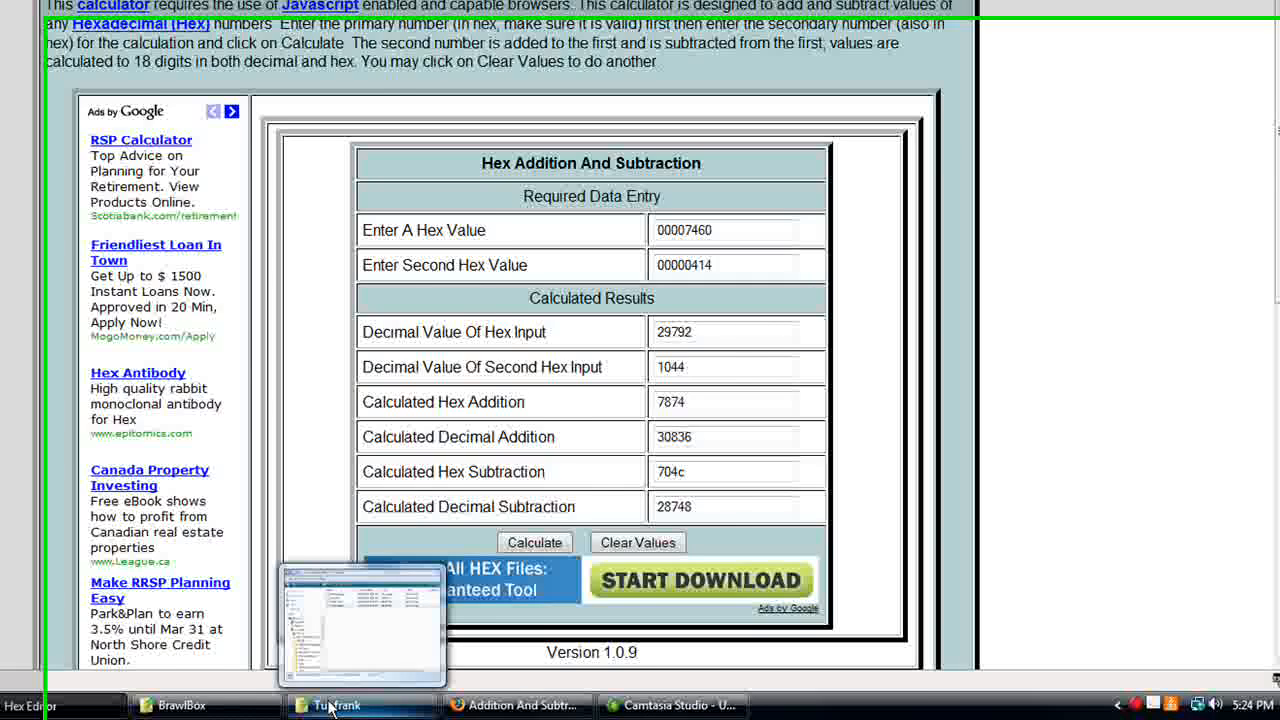
left_click(330, 706)
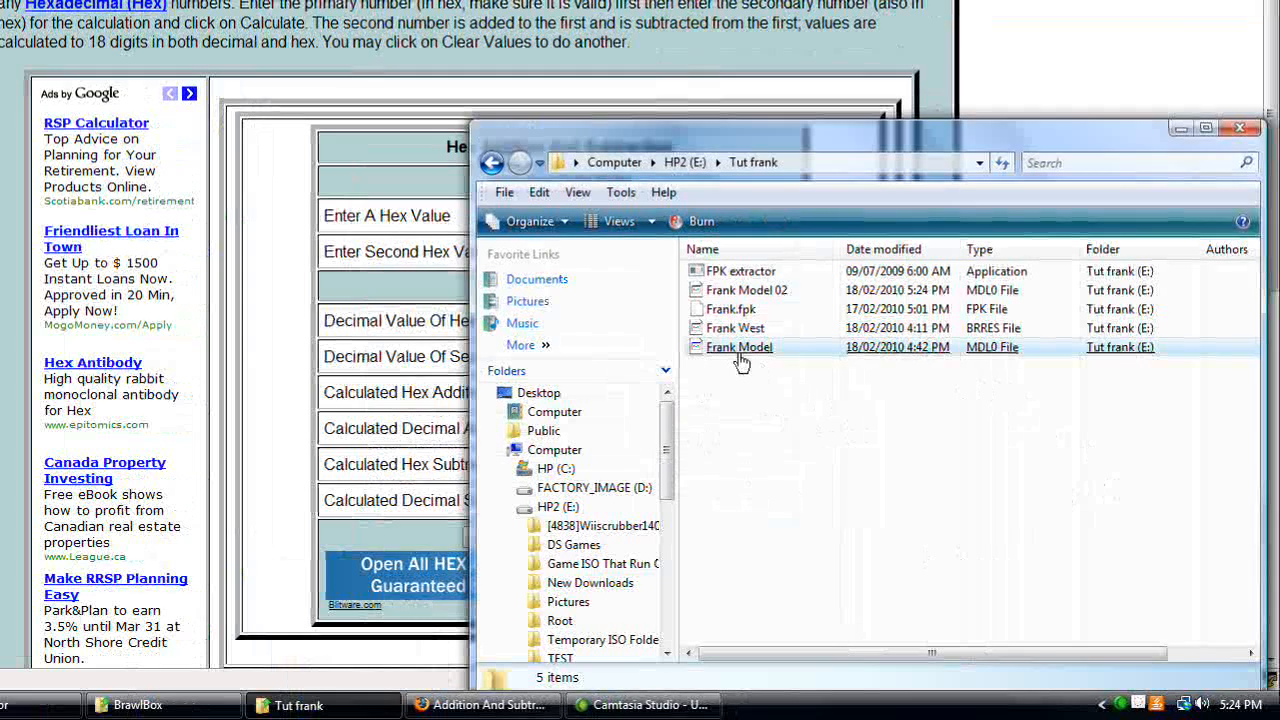
left_click(740, 359)
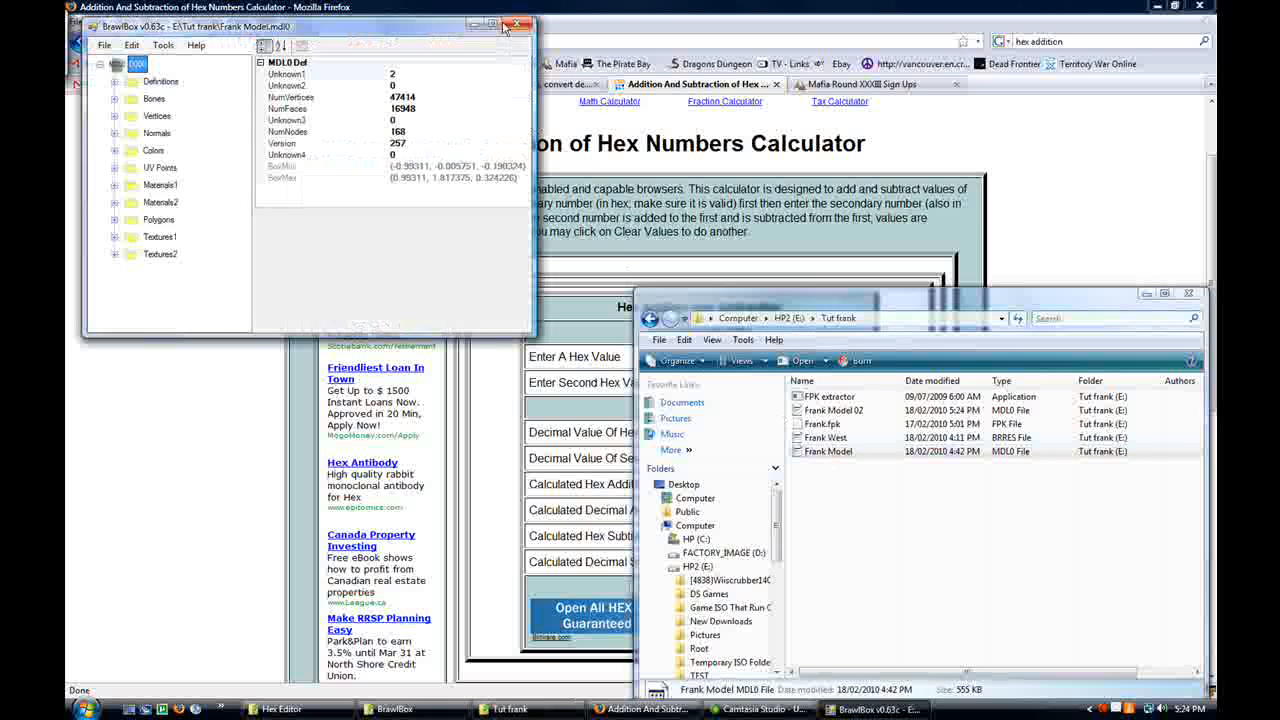
left_click(515, 26)
left_click(847, 407)
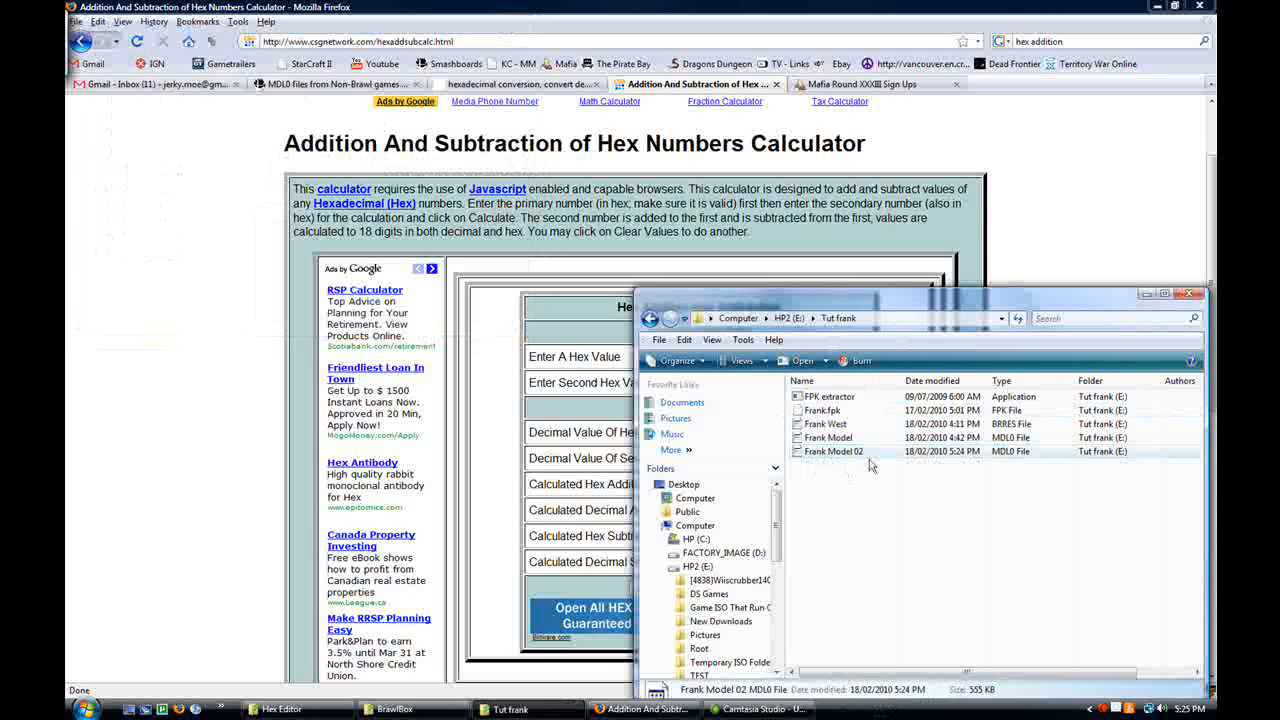
double_click(851, 462)
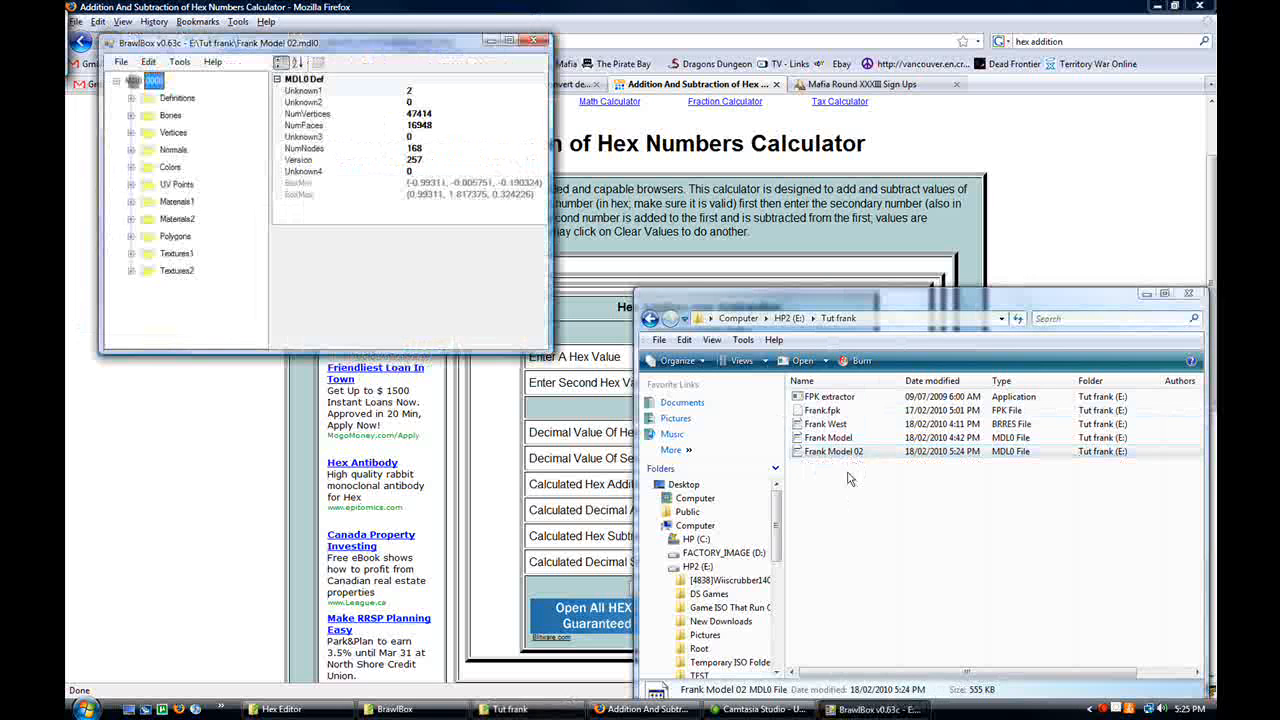
left_click(817, 386)
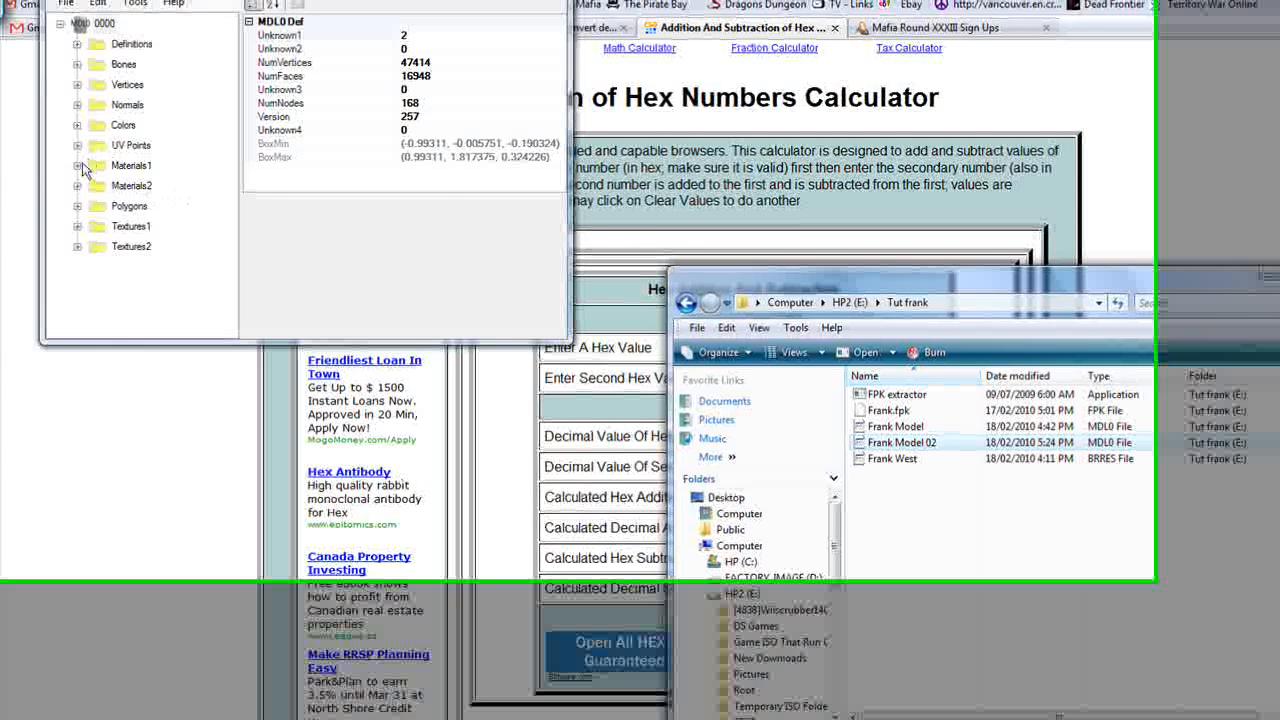
Check the Part5Offset property of the fra_tex03 material under Materials1 in Frank Model 02, and close the model.
left_click(80, 164)
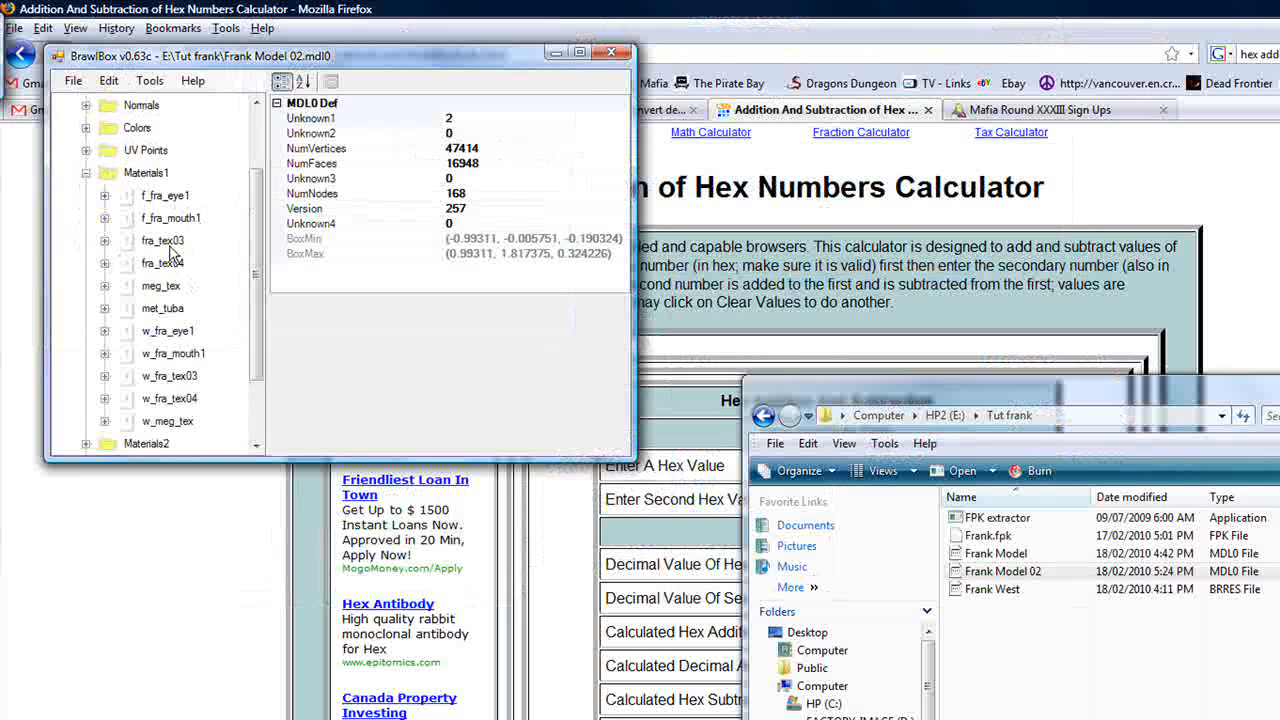
left_click(163, 240)
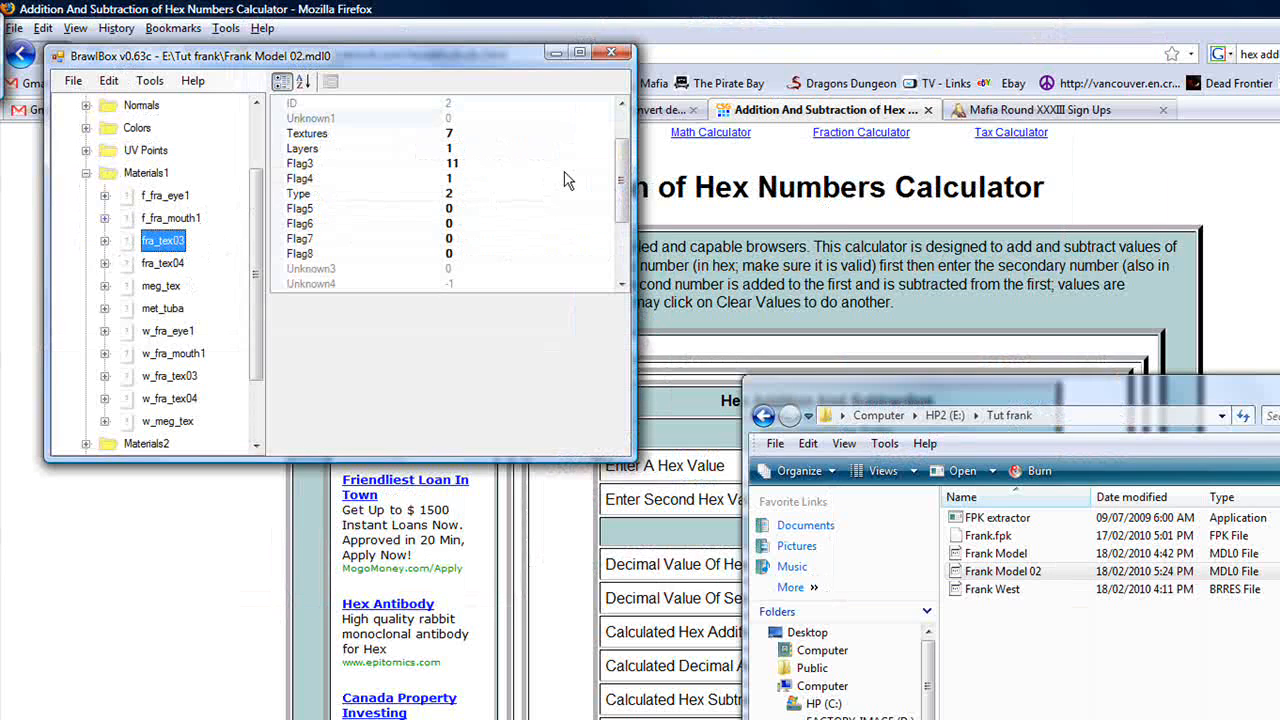
left_click_drag(621, 178, 625, 215)
left_click(447, 255)
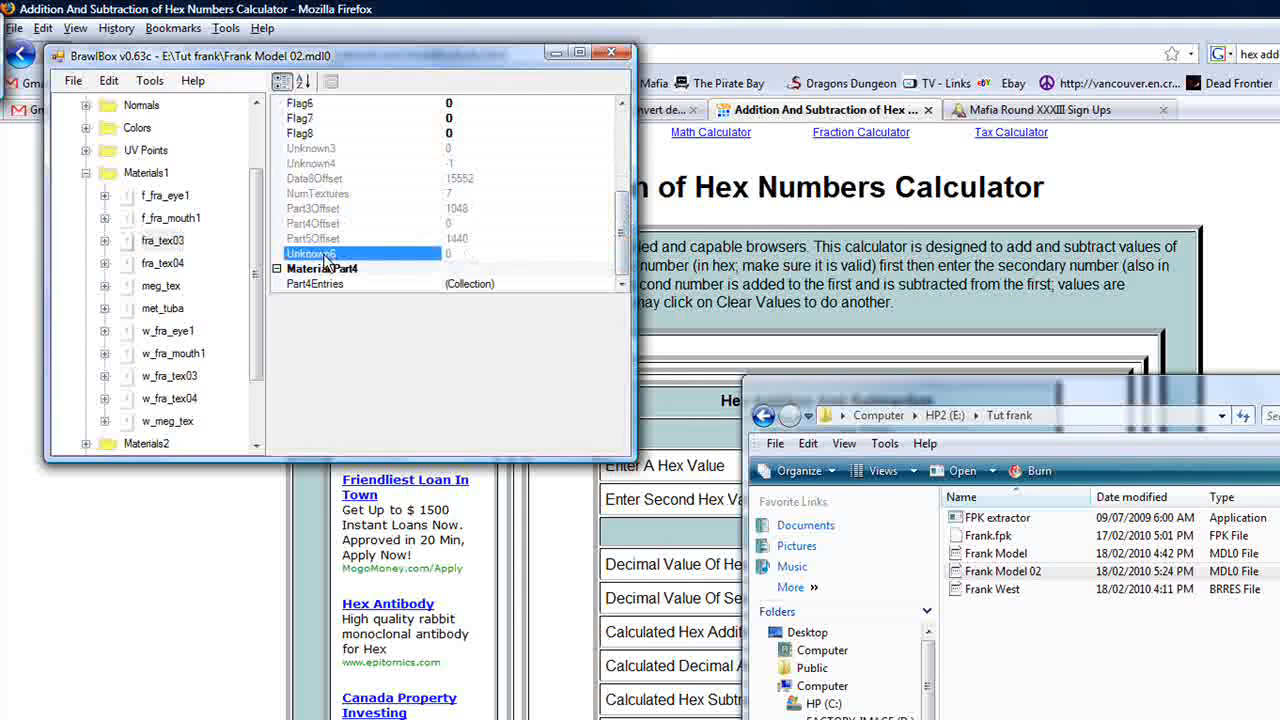
left_click(485, 239)
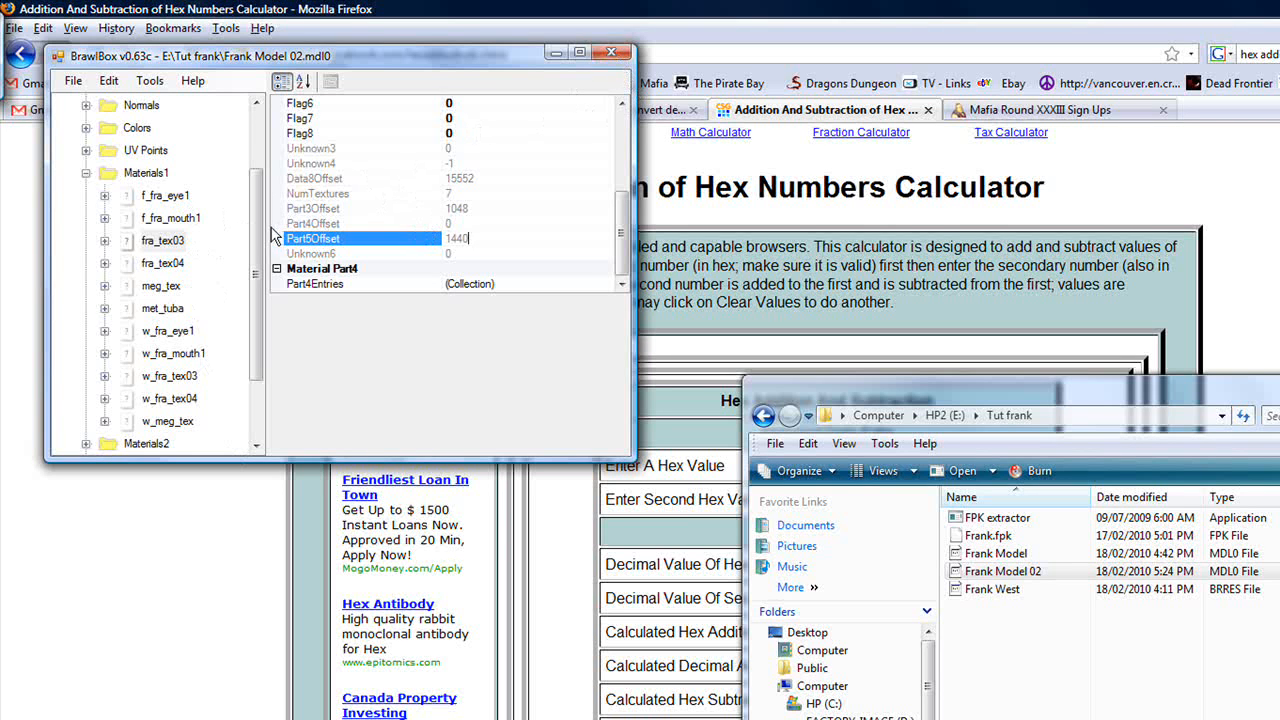
scroll(170, 240, "up", 2)
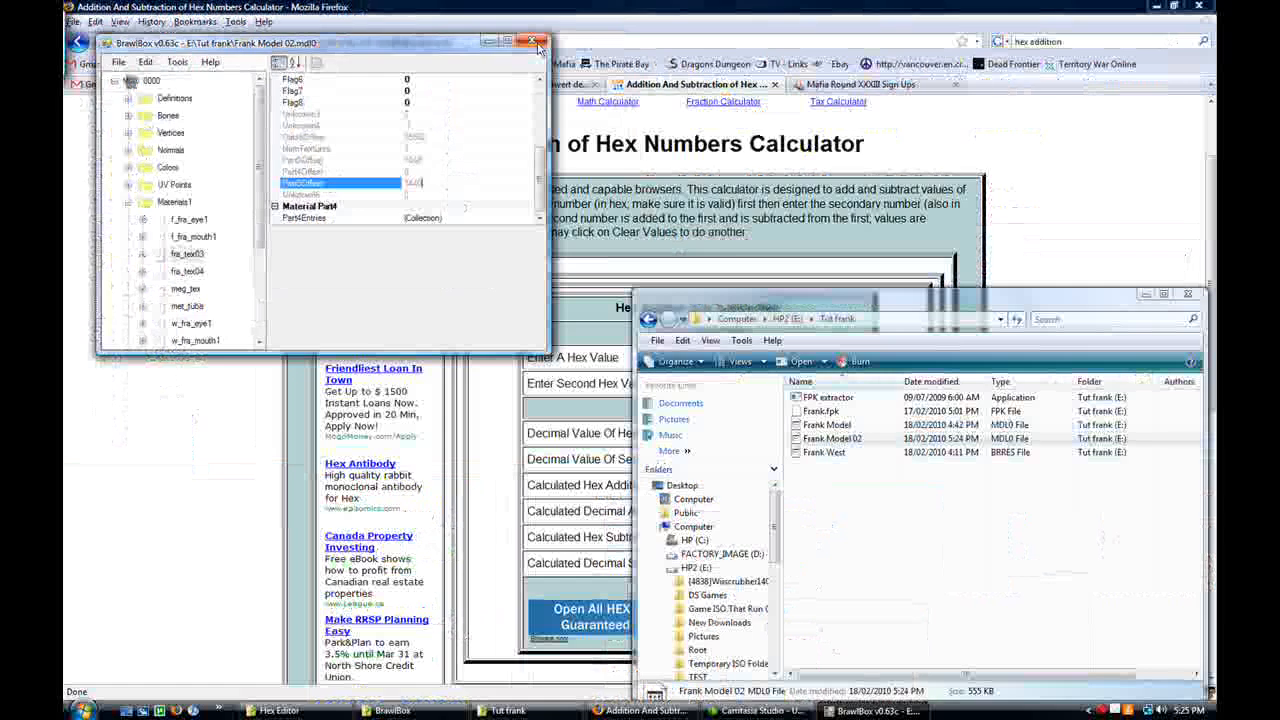
left_click(554, 52)
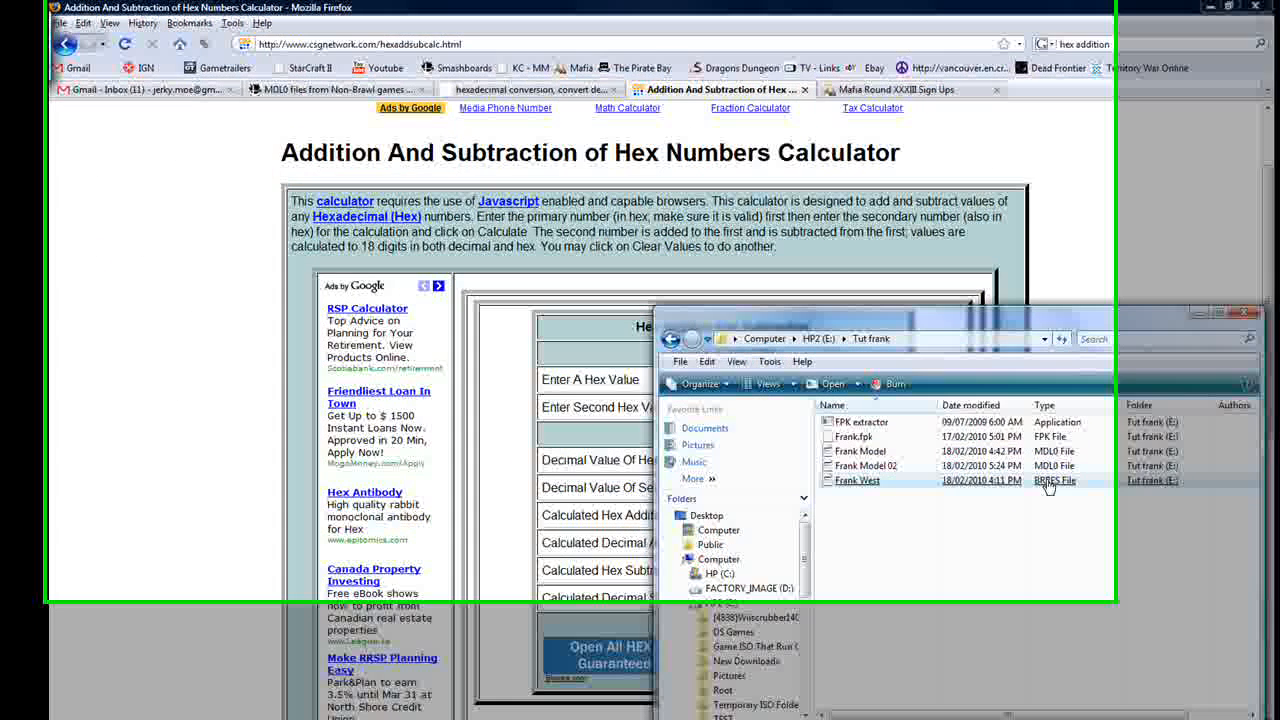
Open Frank West.brres from the Tut frank folder and replace its 0000 model under 3DModels(NW4R) with Frank Model 02.
double_click(1048, 486)
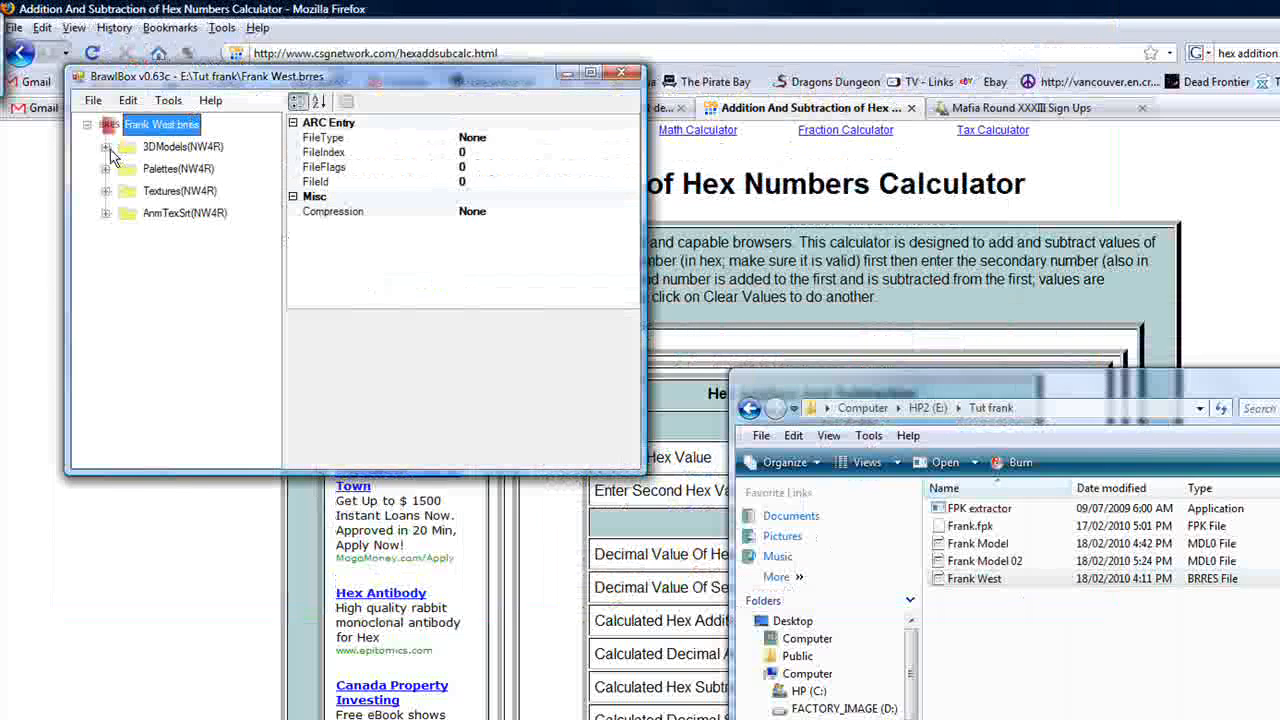
left_click(134, 120)
right_click(155, 177)
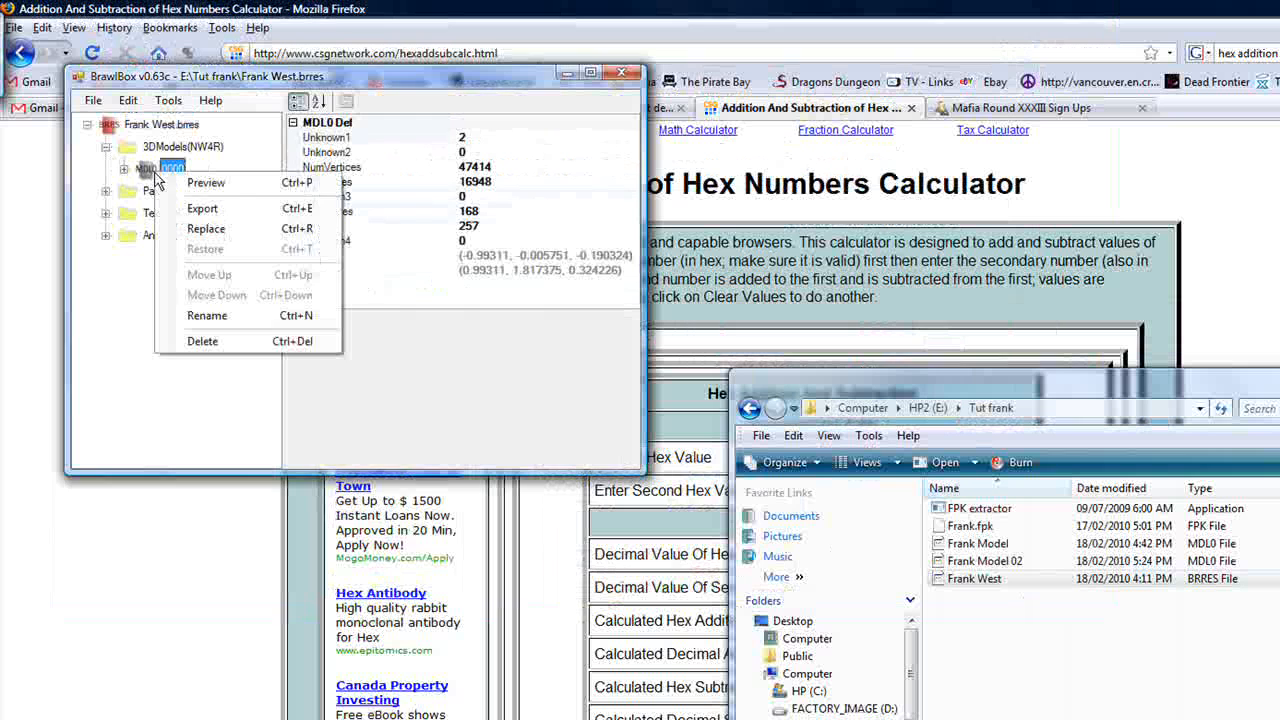
left_click(199, 229)
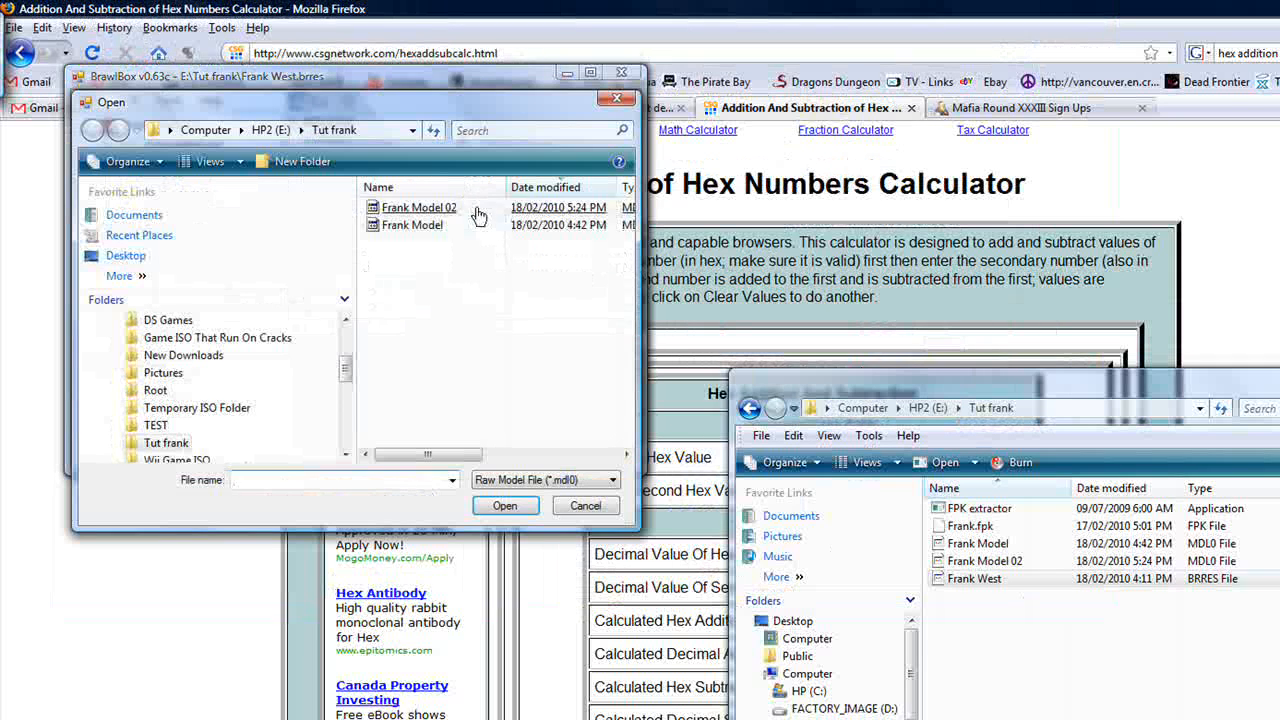
left_click(470, 208)
double_click(478, 210)
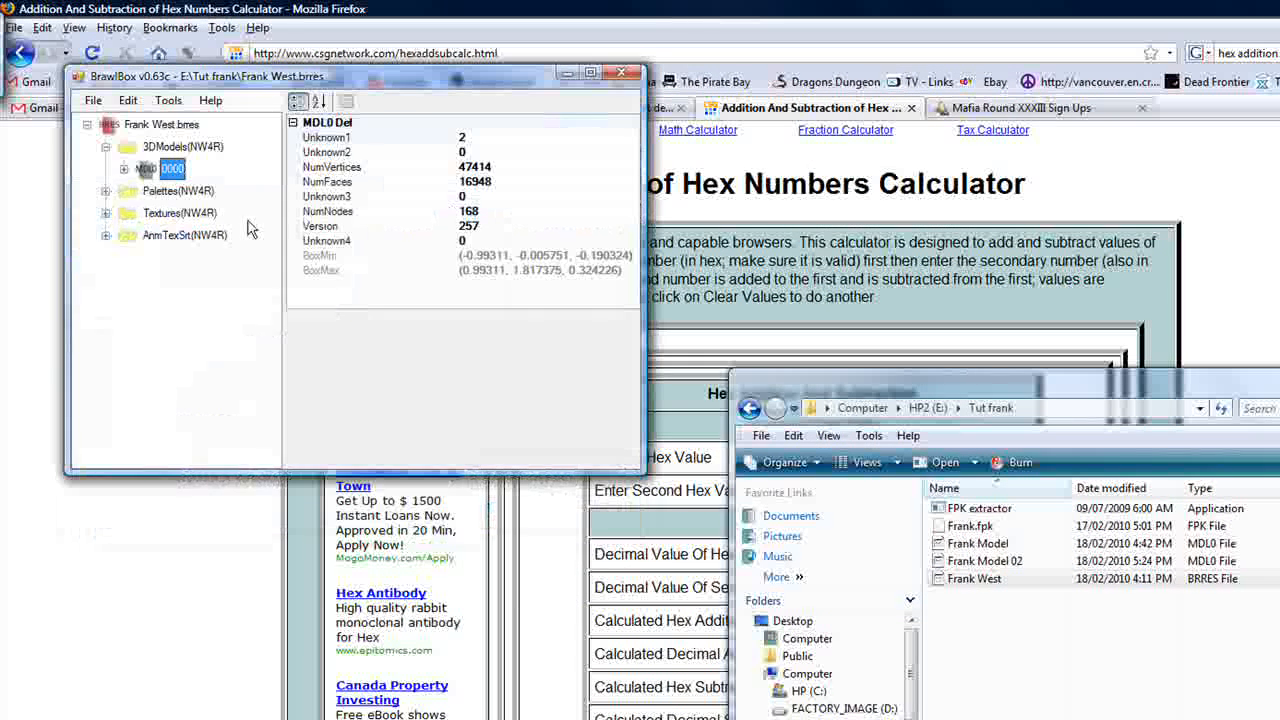
Preview the replaced 0000 model with bones hidden, examine its textures from a slightly rotated view, and close the preview.
right_click(150, 170)
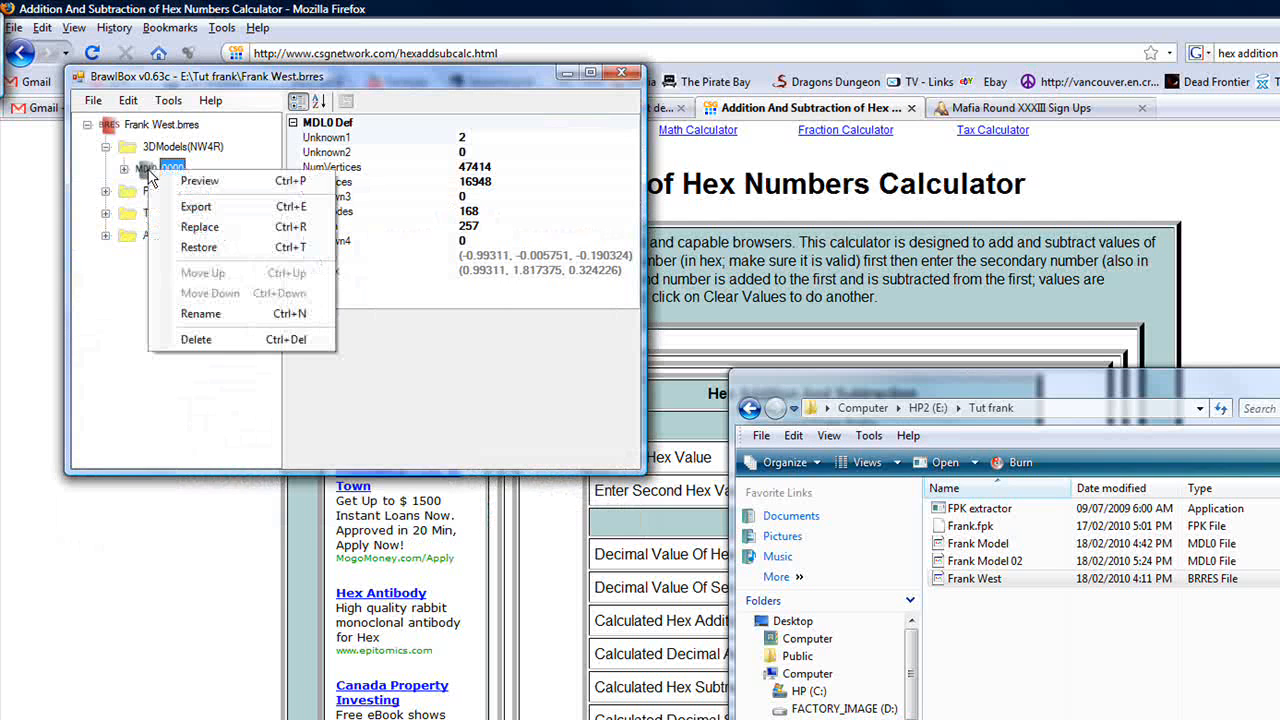
left_click(195, 180)
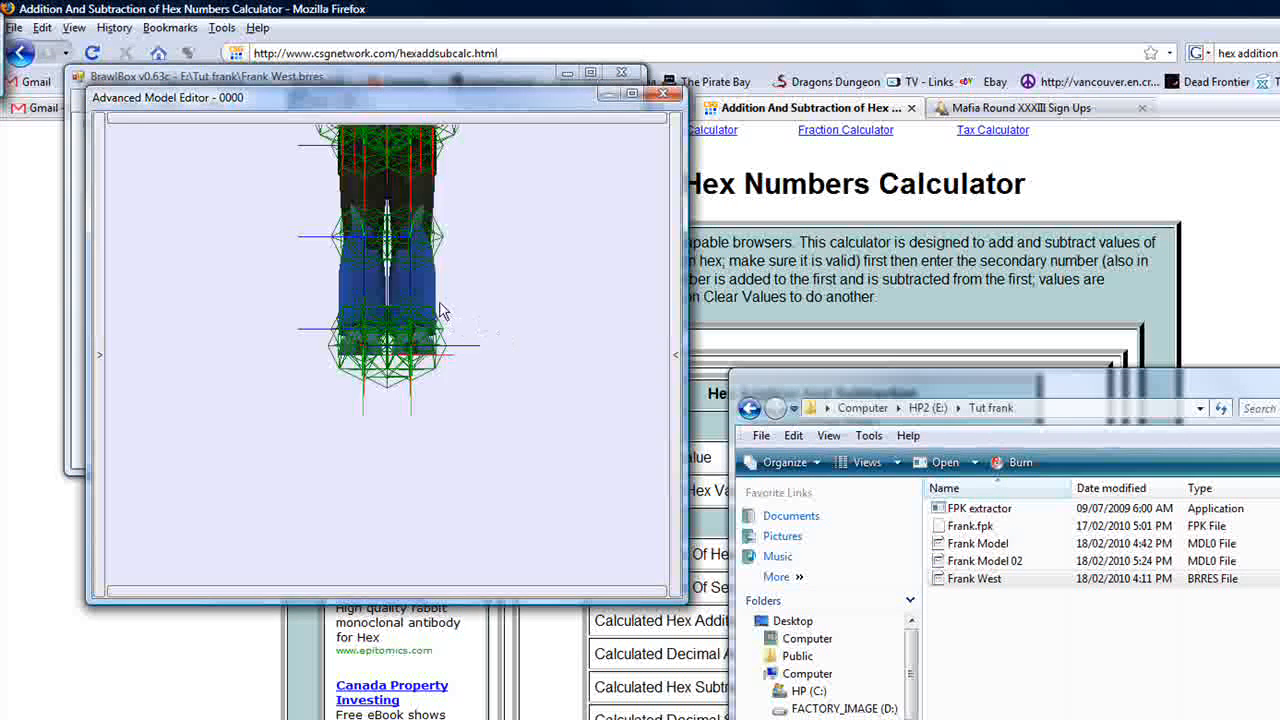
left_click_drag(441, 303, 429, 349)
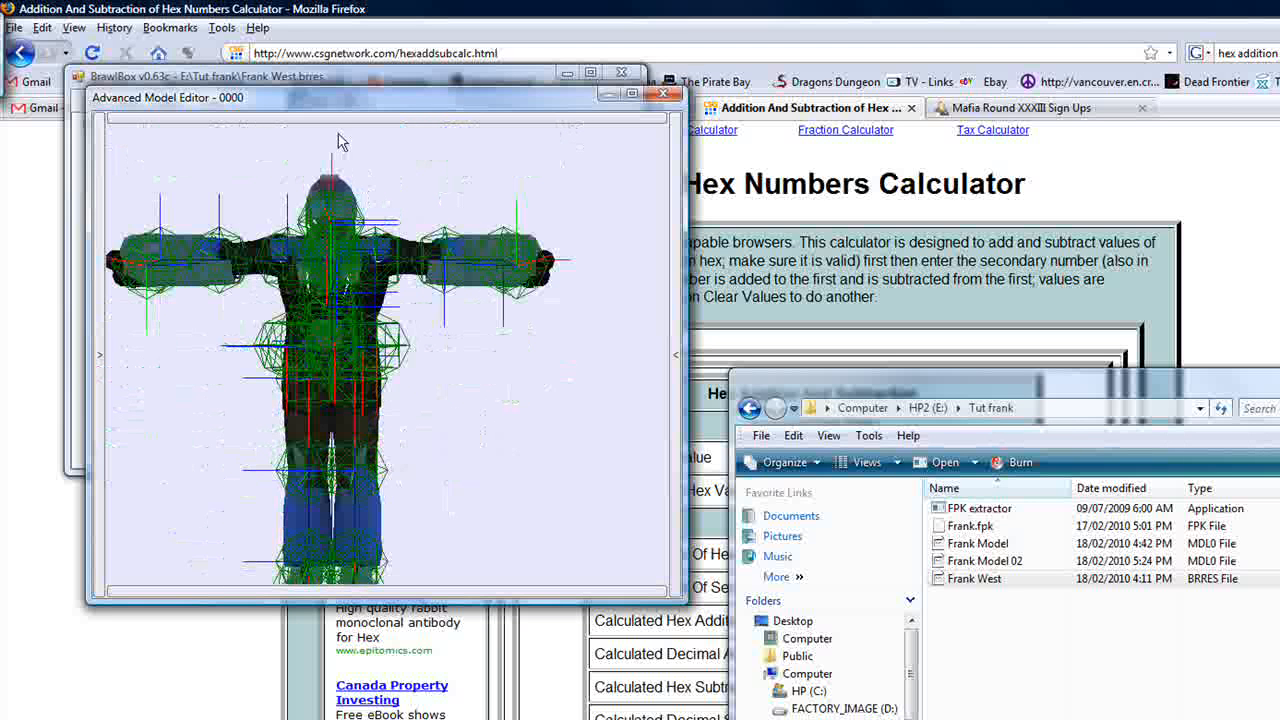
mouse_move(316, 122)
left_click(272, 120)
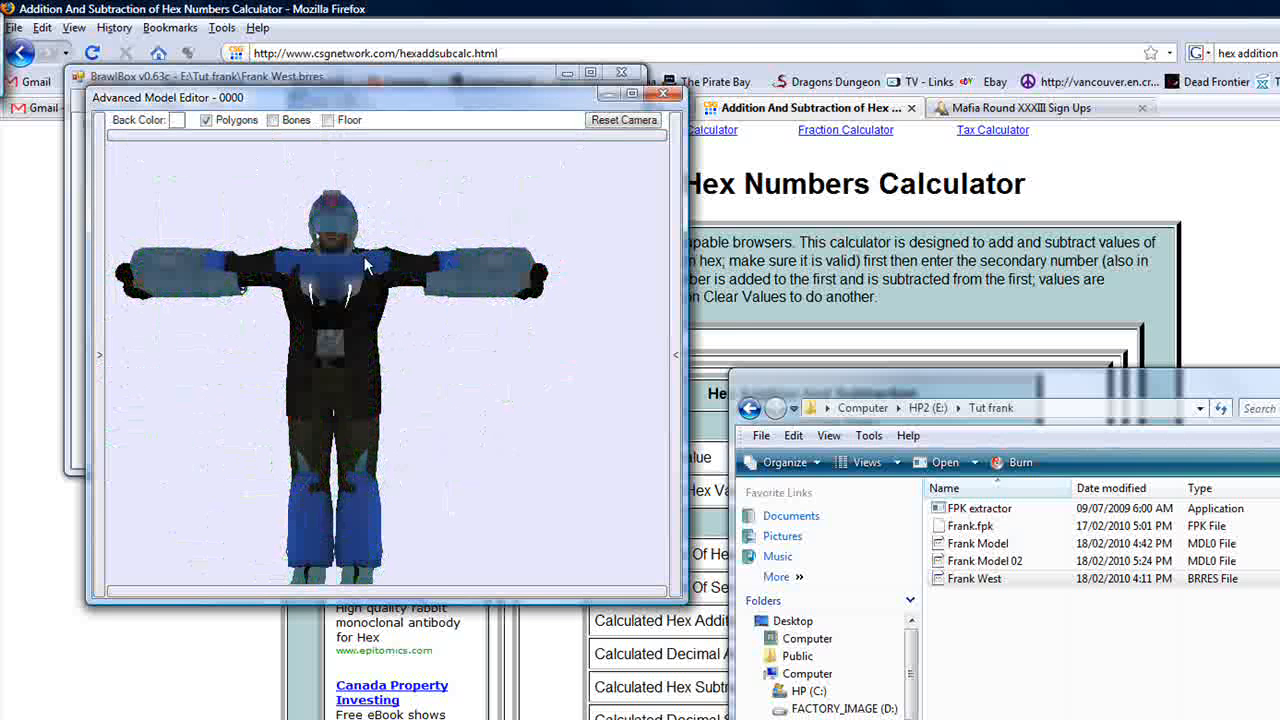
left_click_drag(379, 267, 379, 264)
left_click_drag(480, 300, 520, 307)
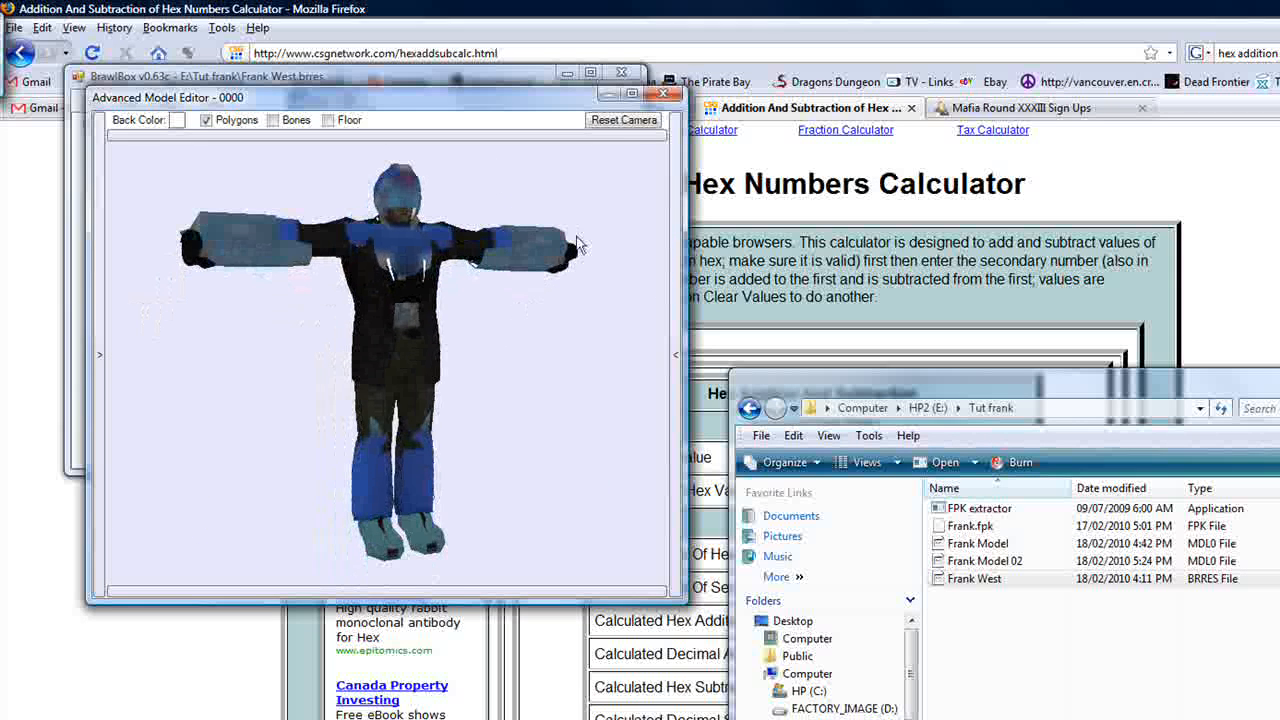
left_click(662, 93)
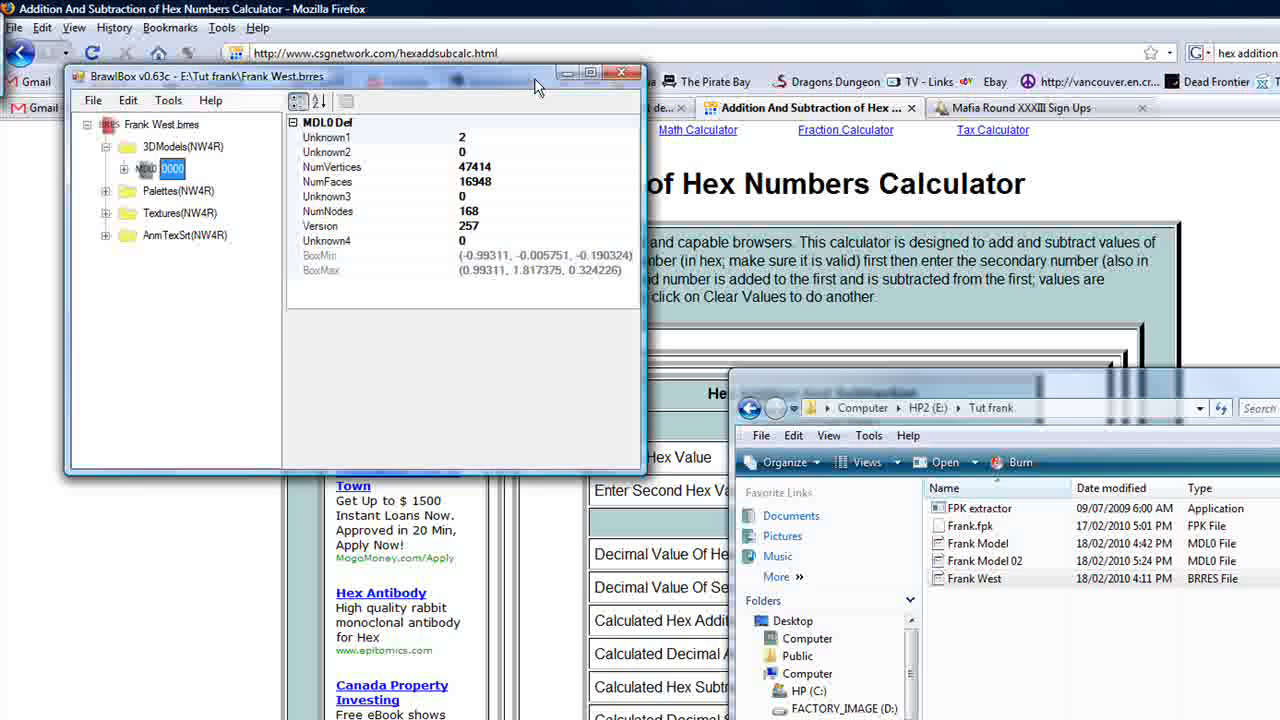
Close Frank West.brres without saving the changes.
left_click_drag(535, 86, 724, 300)
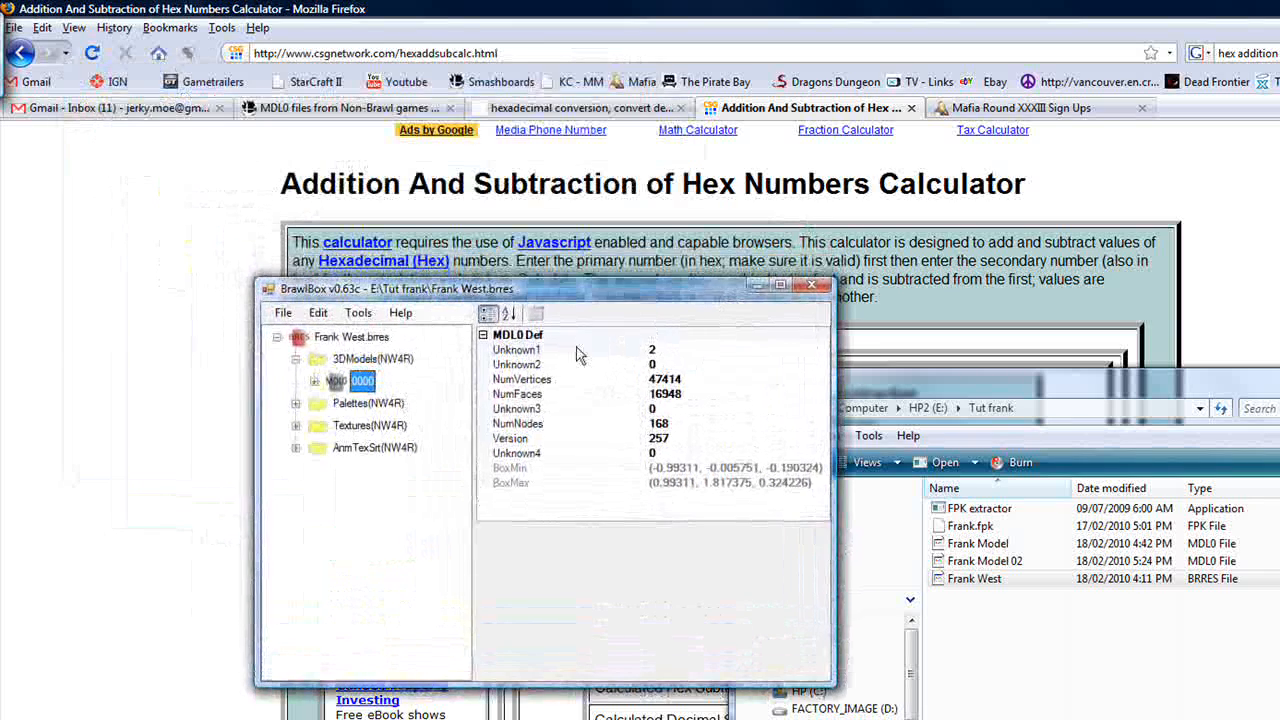
left_click(812, 286)
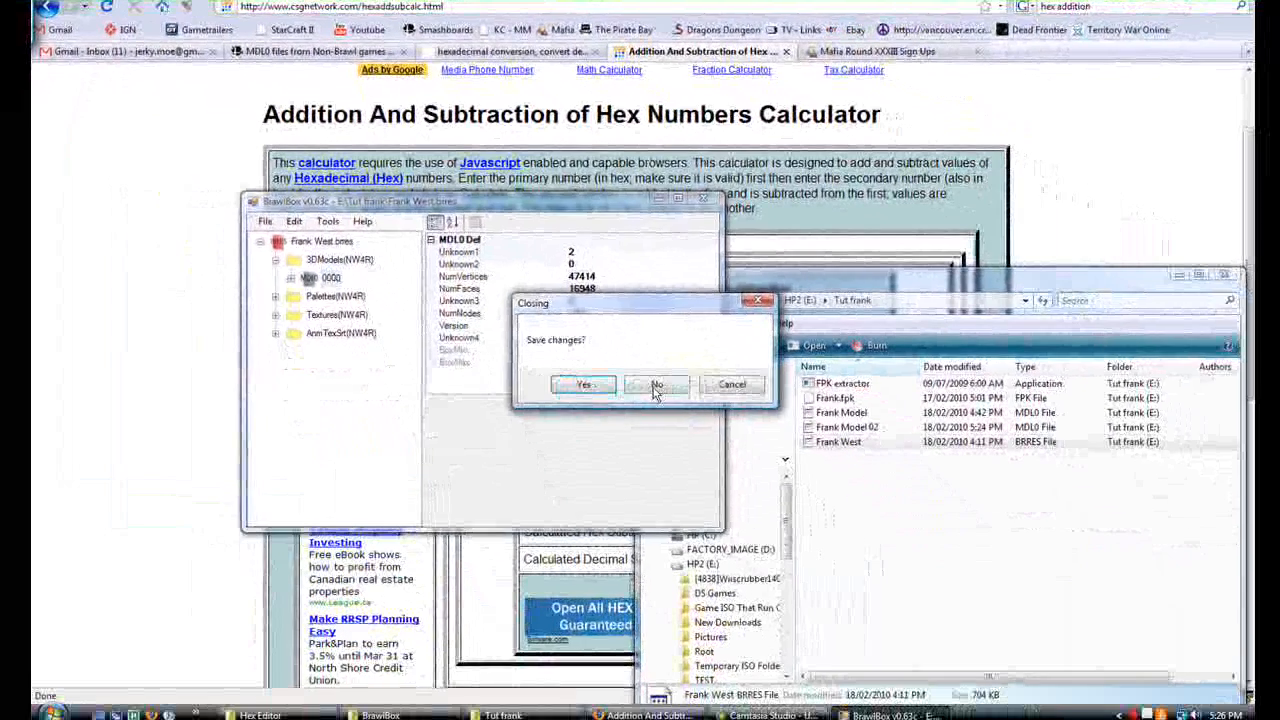
left_click(656, 388)
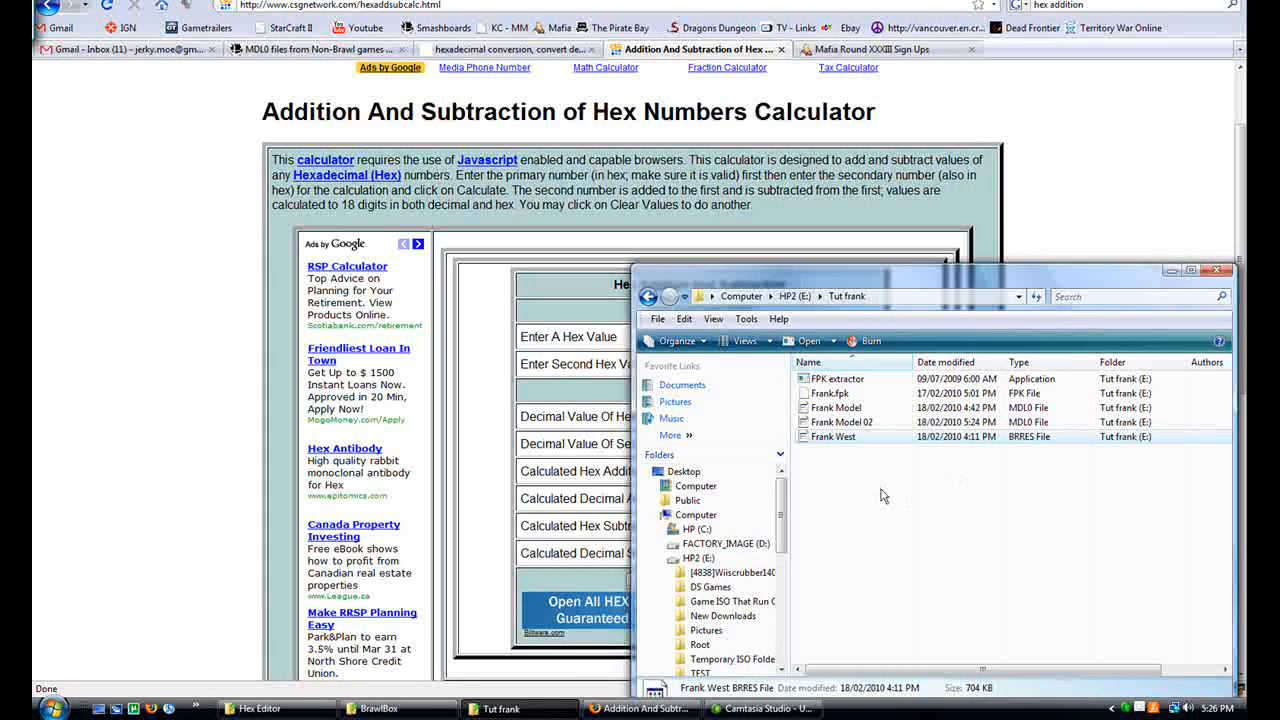
left_click(1128, 709)
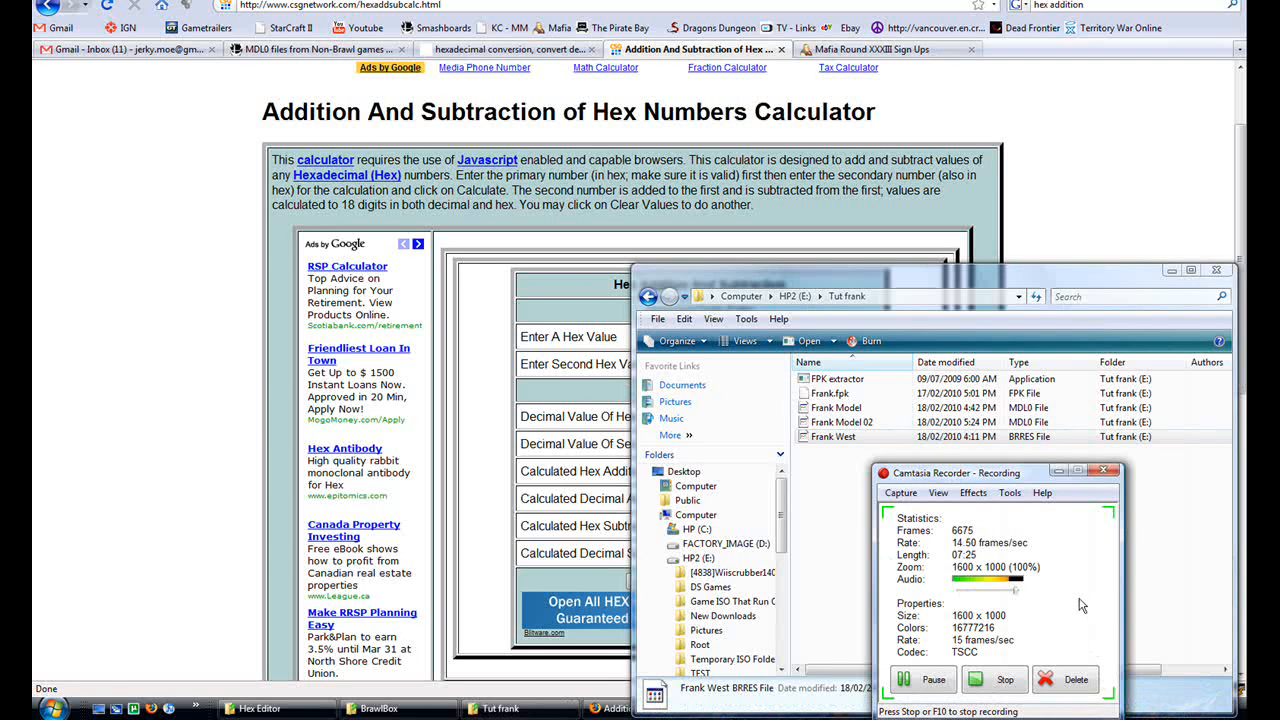